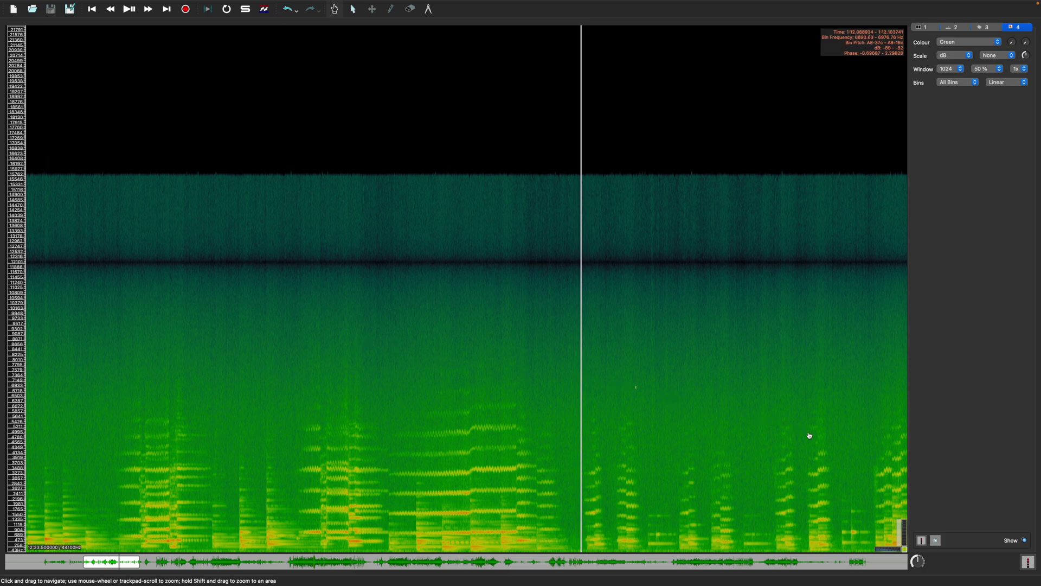
# - Limit the spectrogram's vertical display range to an upper frequency of 7000 Hz
pyautogui.doubleClick(901, 532)
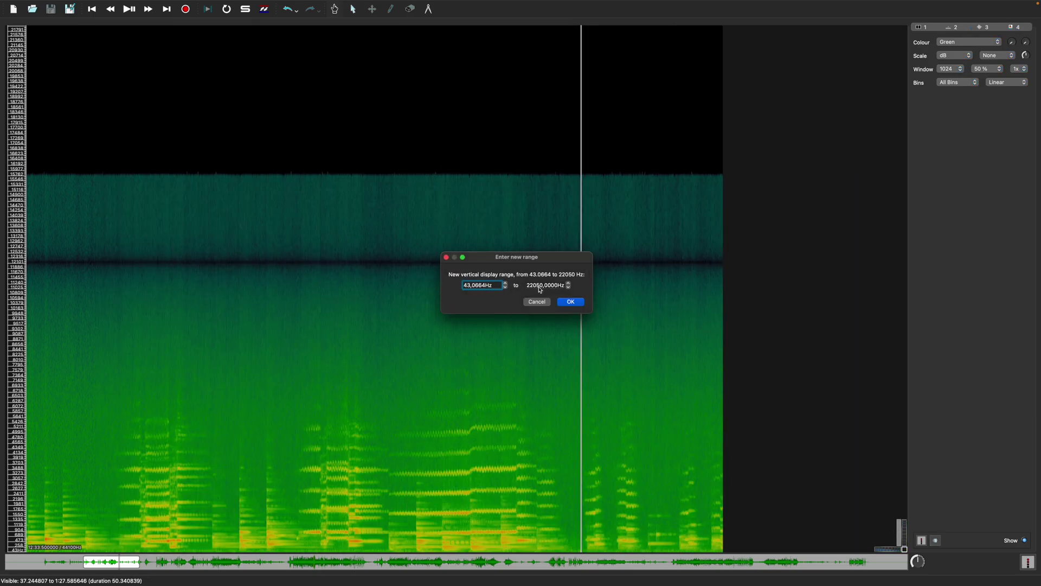
pyautogui.press('Tab')
pyautogui.write('7000')
pyautogui.press('Return')
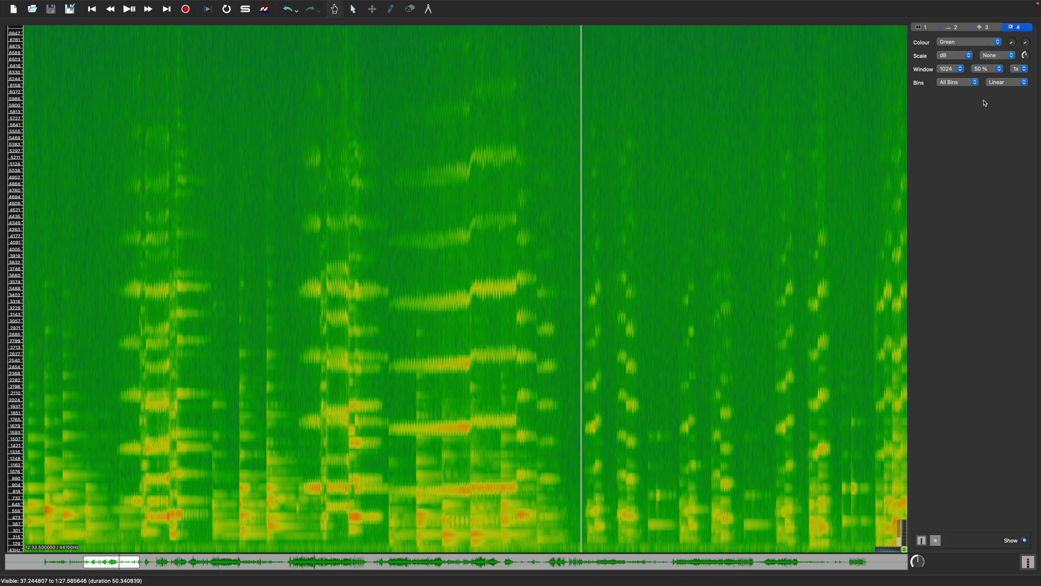
# - Try the Sunset and White on Black colour schemes on the spectrogram and restore Green
pyautogui.click(965, 46)
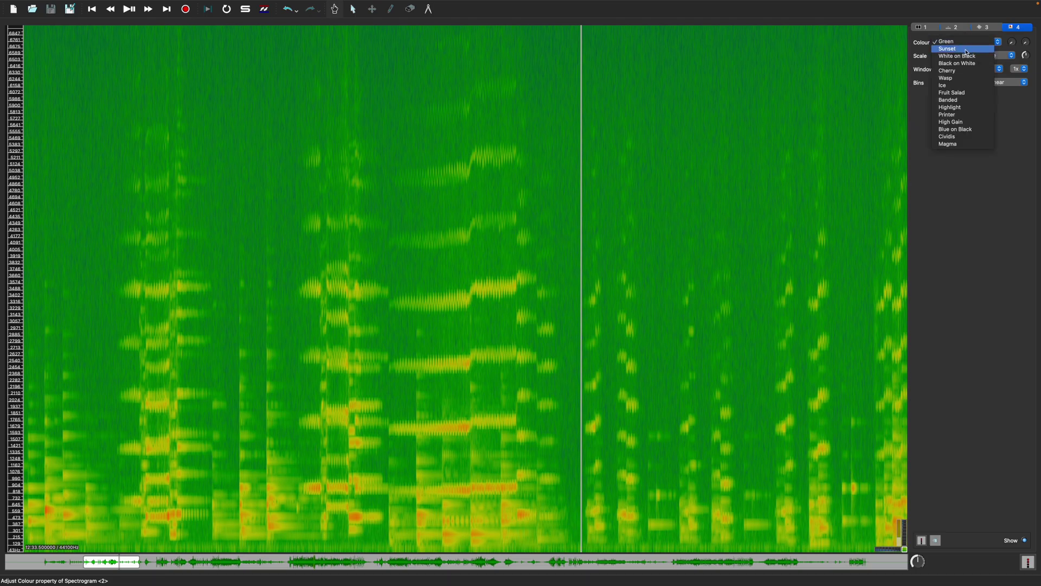
pyautogui.click(966, 49)
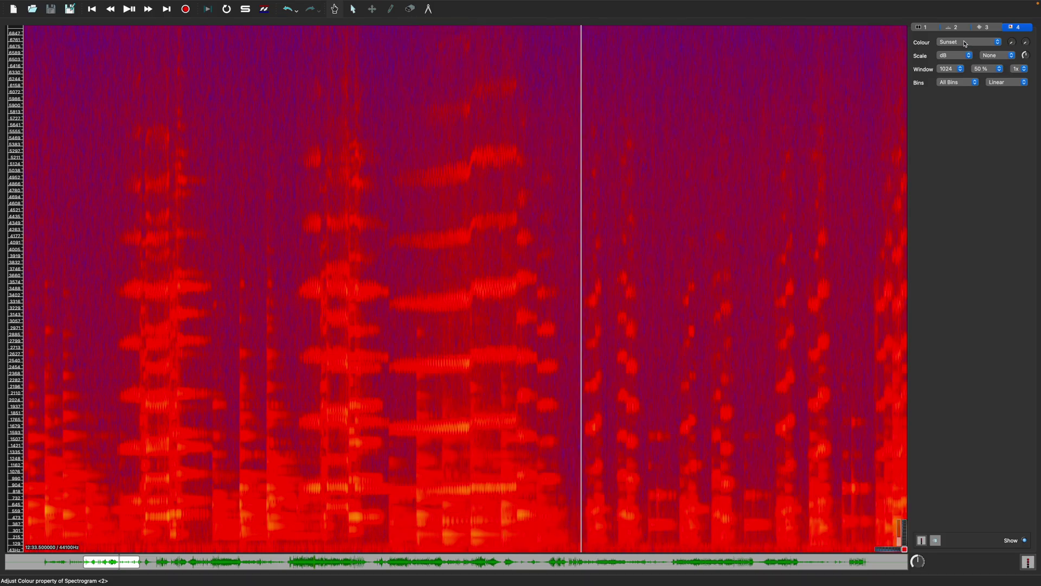
pyautogui.click(966, 45)
pyautogui.click(964, 49)
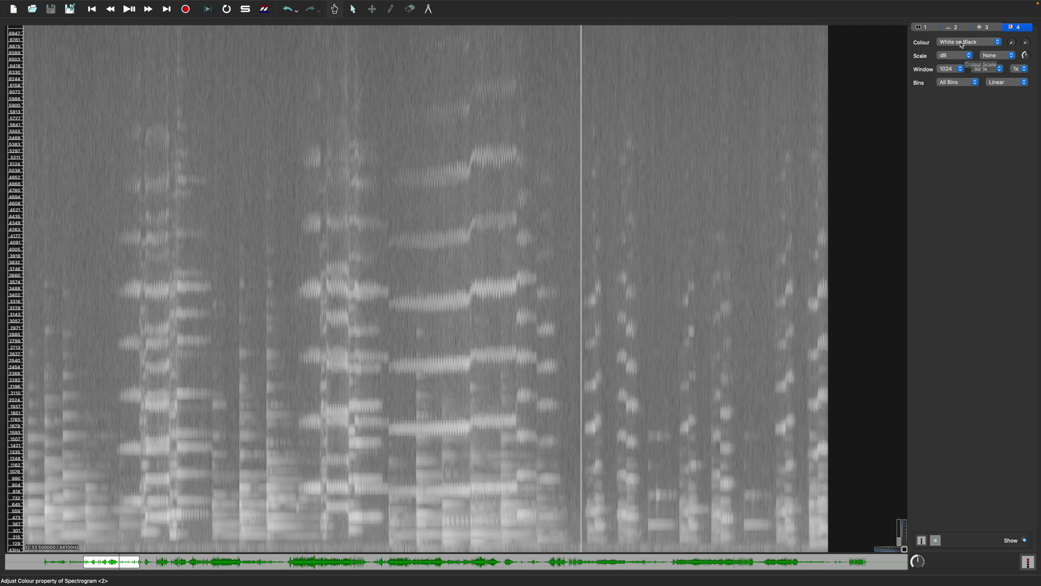
pyautogui.scroll(1, 961, 44)
# - Try a threshold of -61 dB on the spectrogram
pyautogui.doubleClick(1012, 42)
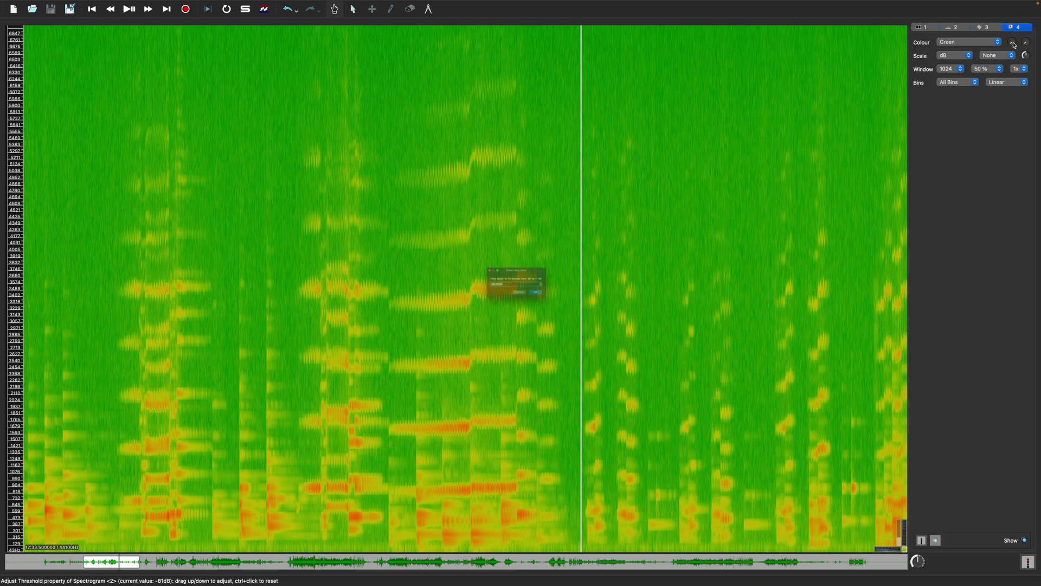
pyautogui.click(475, 286)
pyautogui.press('Return')
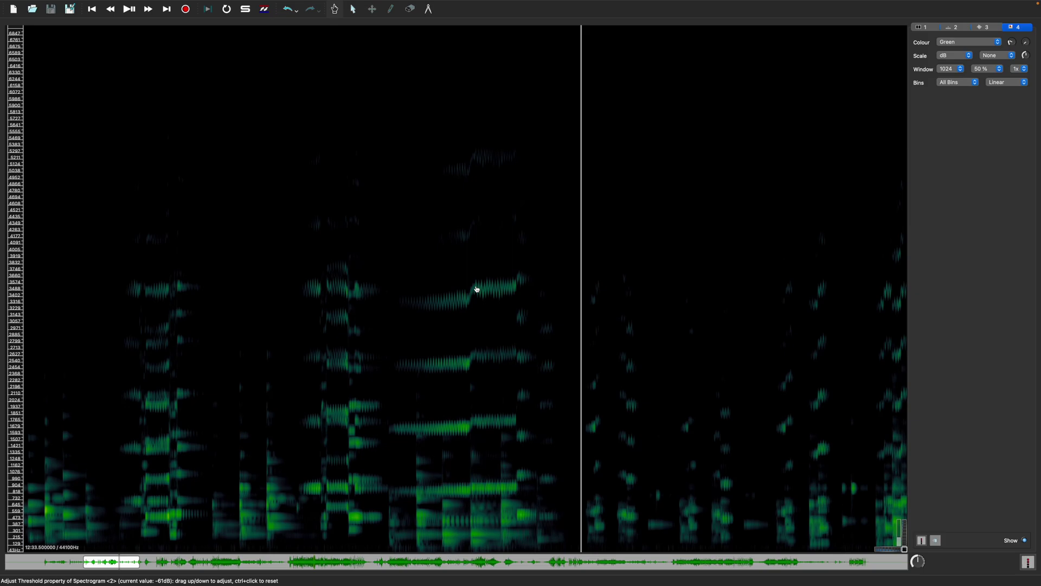
# - Try a colour rotation of 180 on the spectrogram
pyautogui.doubleClick(1027, 45)
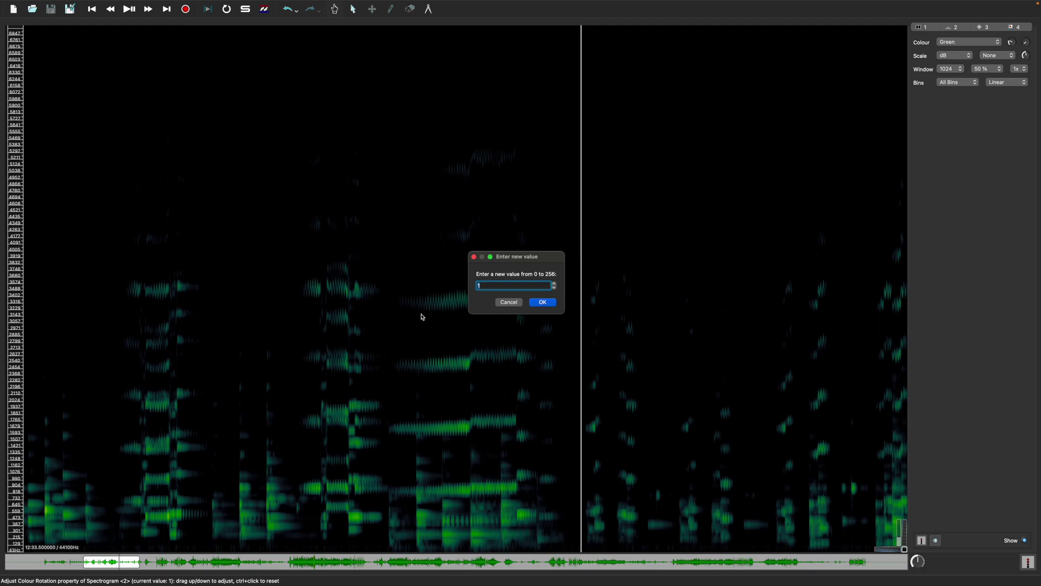
pyautogui.write('180')
pyautogui.click(541, 303)
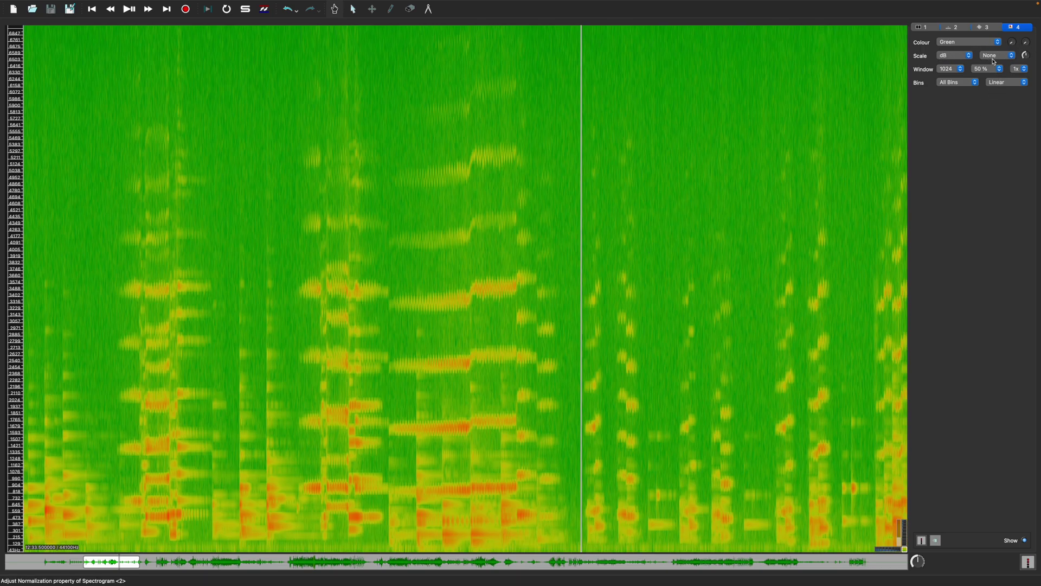
# - Try the Linear colour scale on the spectrogram and return it to dB
pyautogui.click(954, 55)
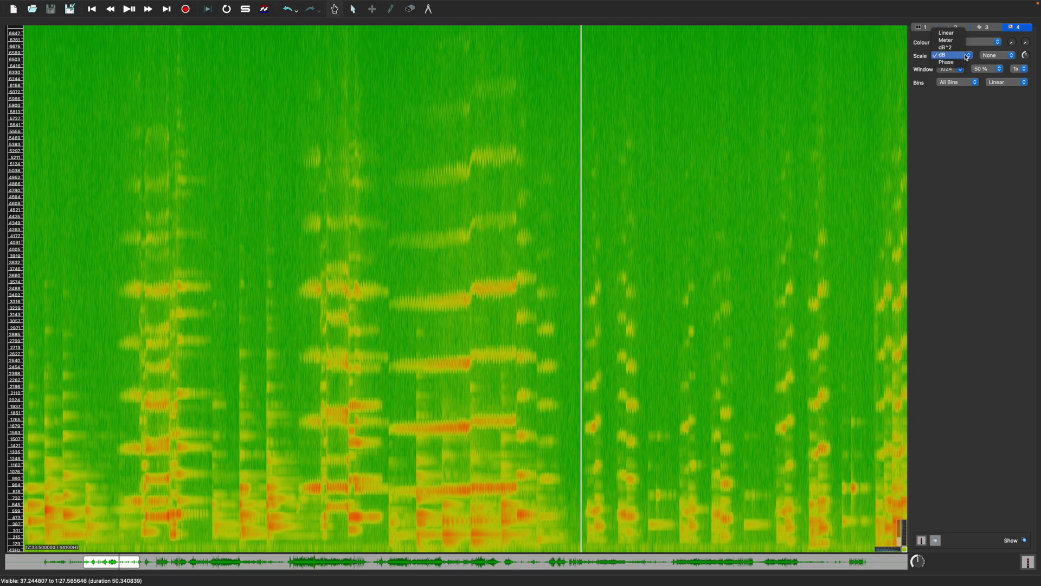
pyautogui.click(947, 33)
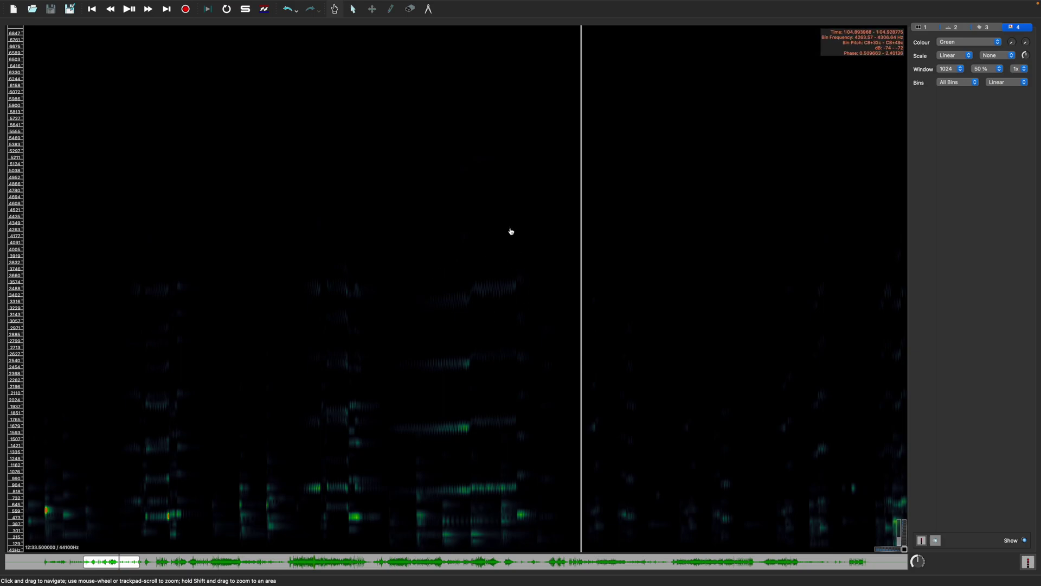
pyautogui.click(947, 57)
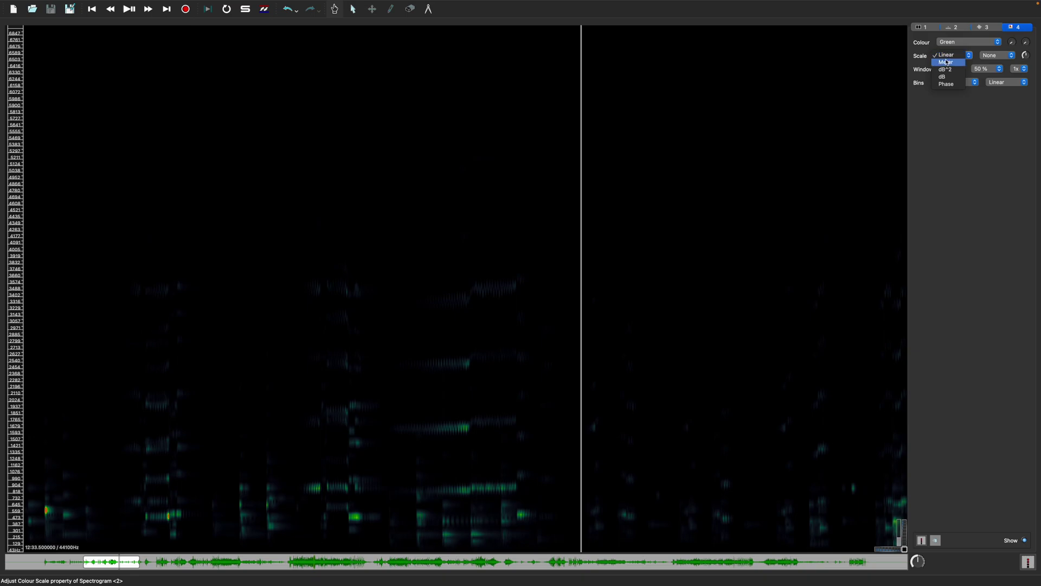
pyautogui.click(946, 76)
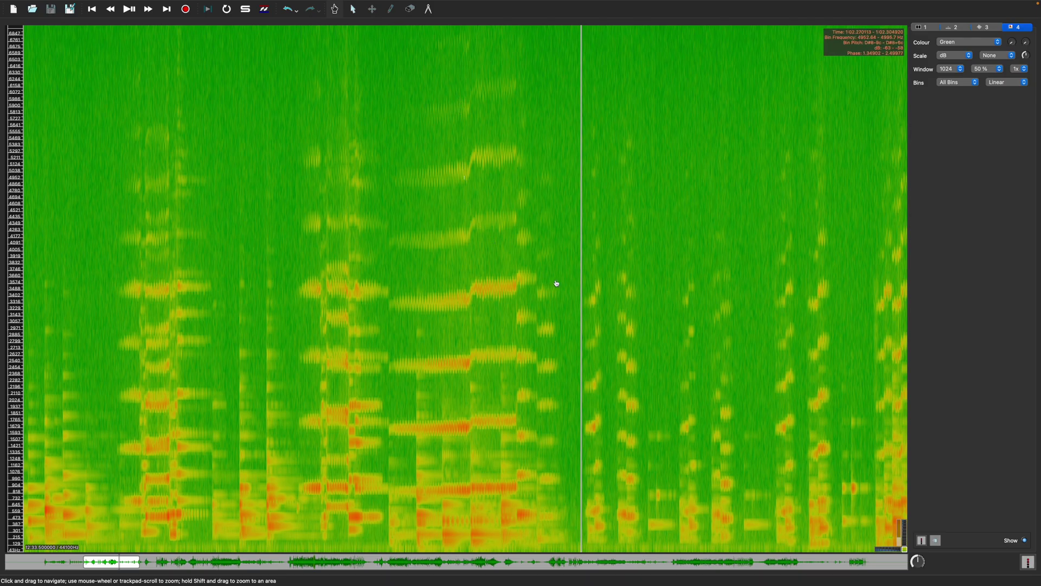
# - Set the spectrogram's colour scale to dB^2
pyautogui.click(958, 56)
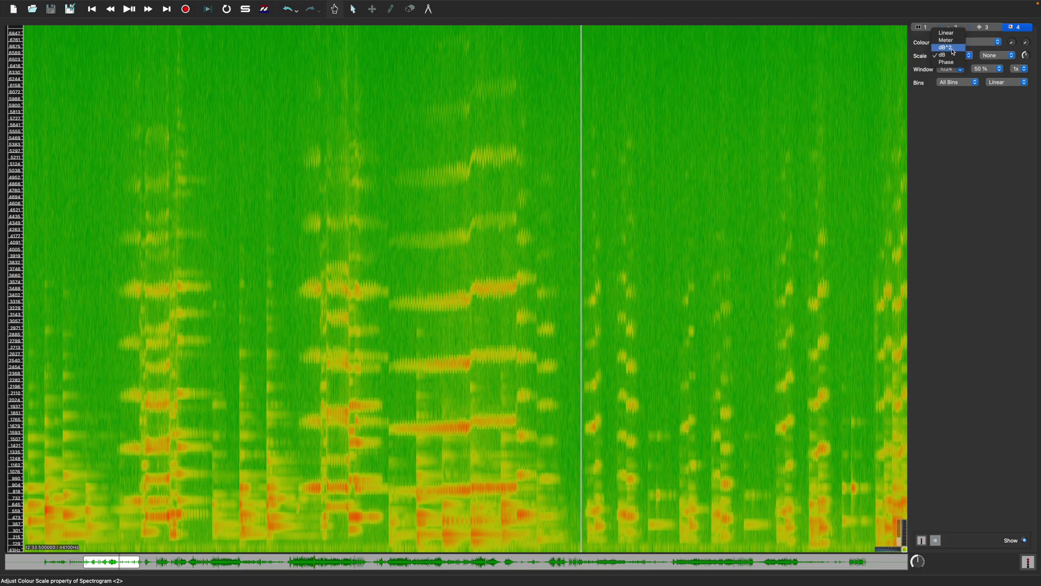
pyautogui.click(953, 48)
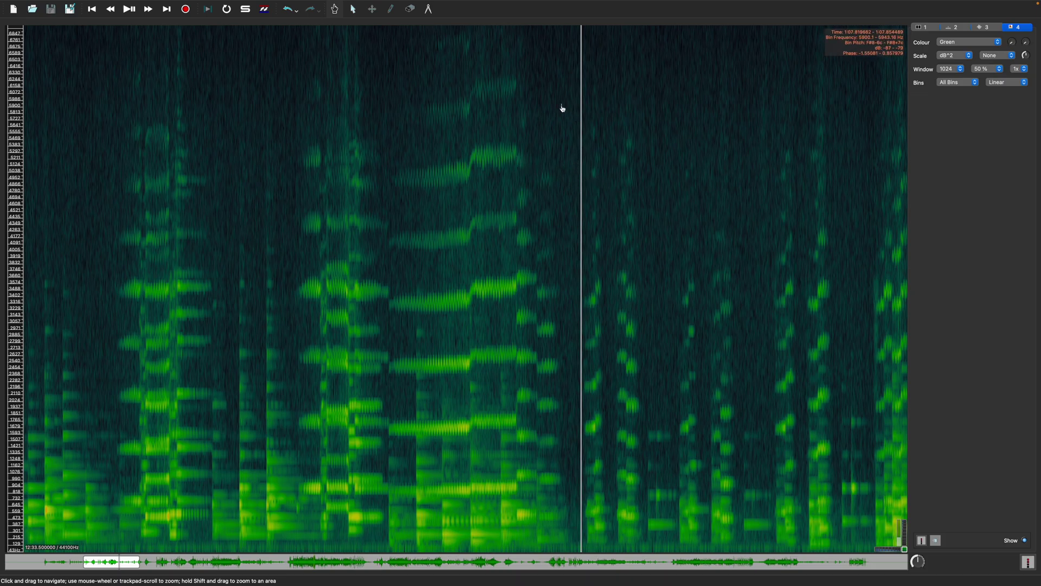
# - Try the Col, View and Hybrid normalization modes on the spectrogram and restore None
pyautogui.click(988, 57)
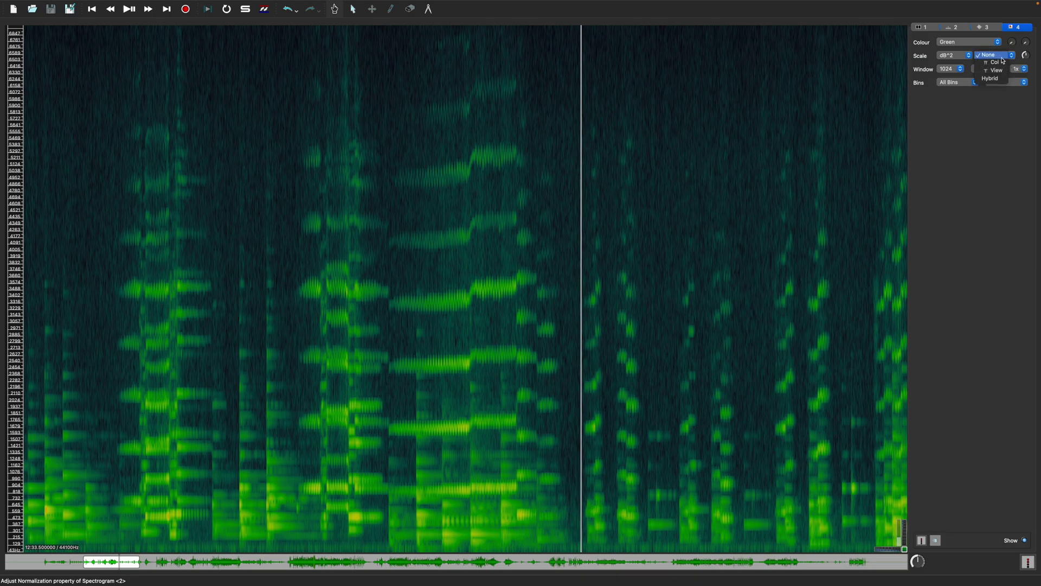
pyautogui.click(1002, 63)
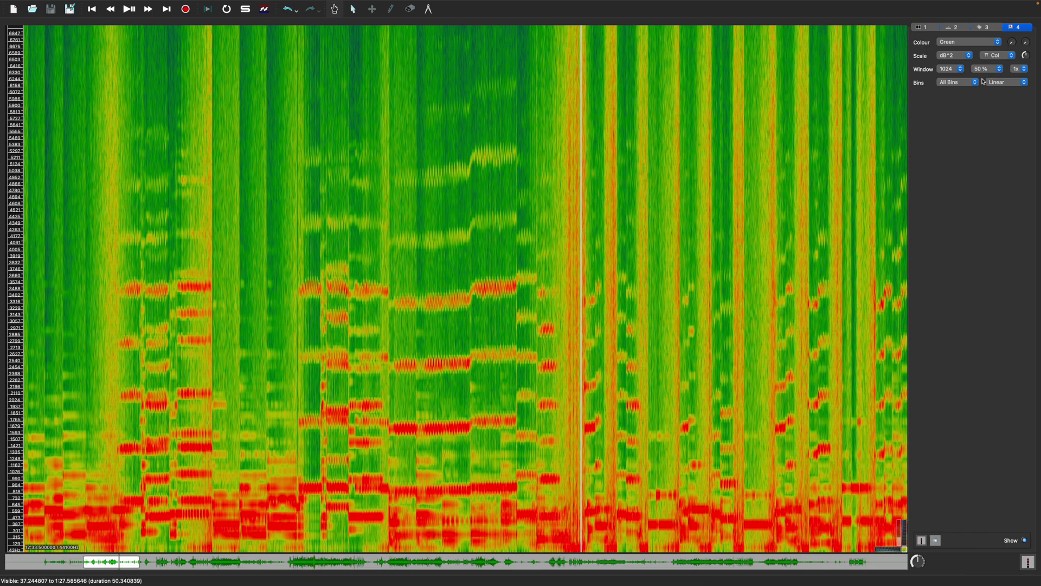
pyautogui.scroll(-1, 989, 65)
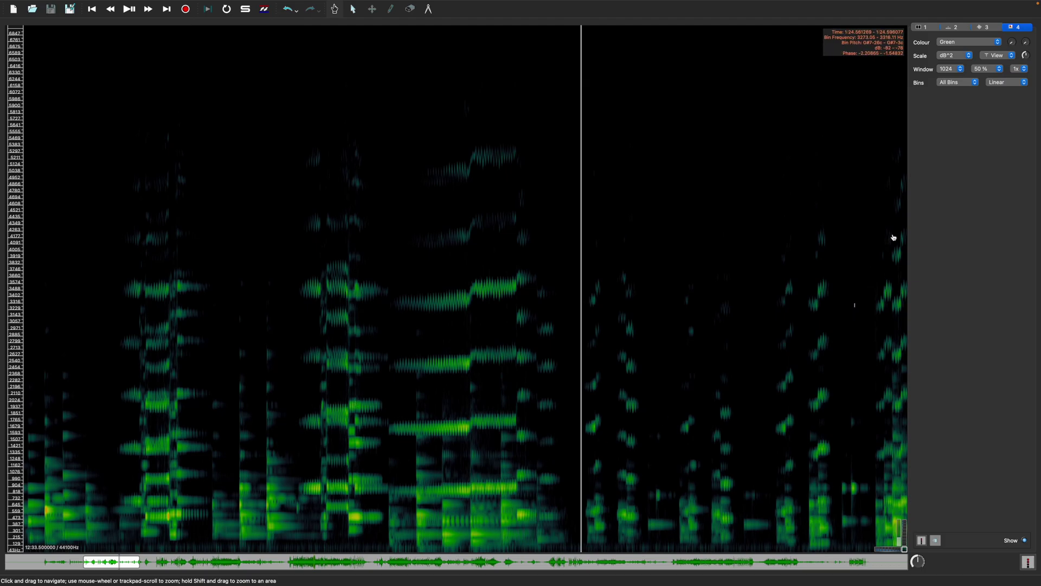
pyautogui.click(997, 55)
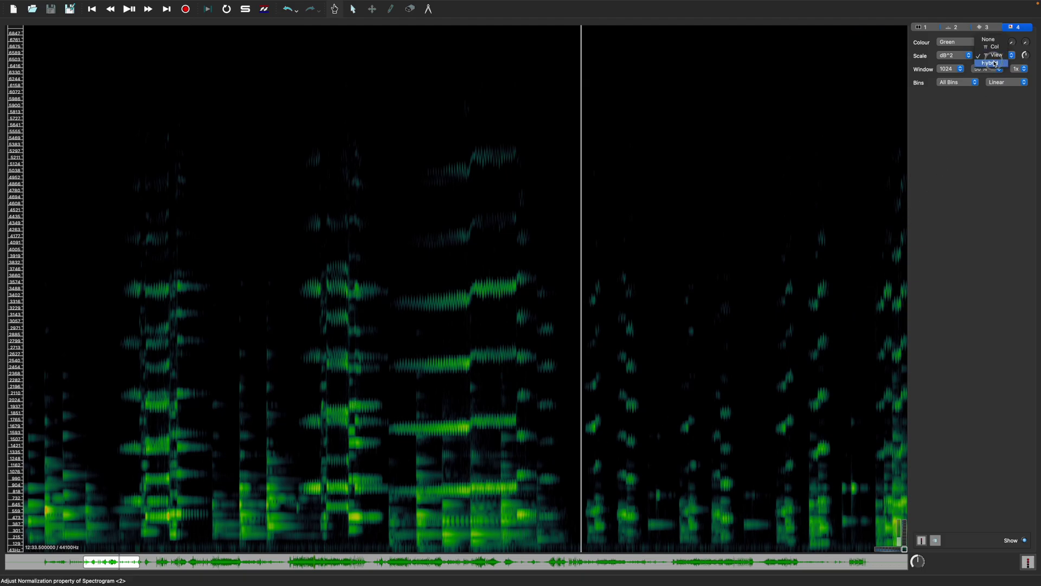
pyautogui.click(992, 65)
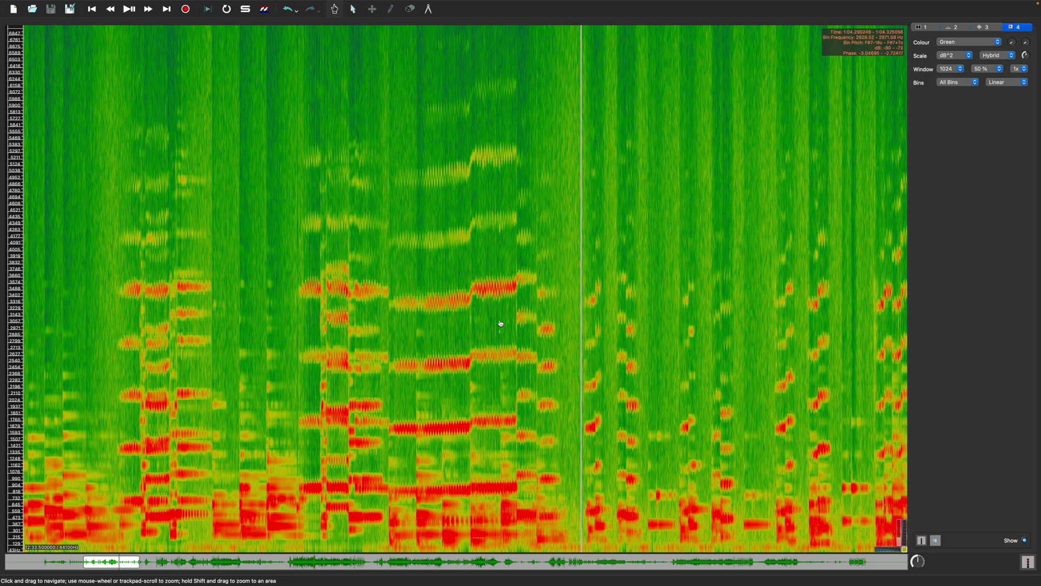
pyautogui.click(996, 55)
pyautogui.click(988, 32)
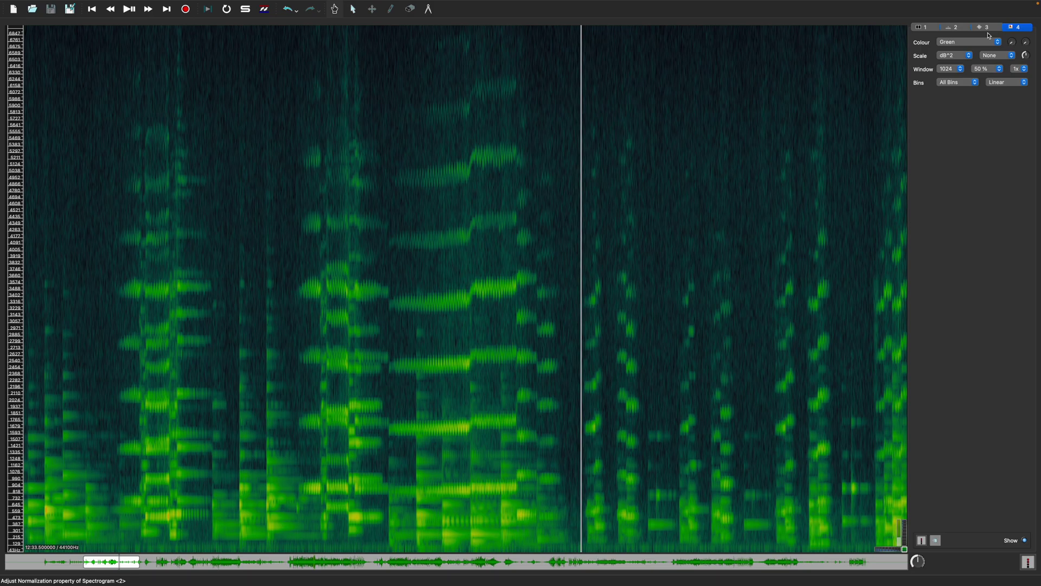
# - Check the permitted range for the spectrogram's gain
pyautogui.doubleClick(1026, 55)
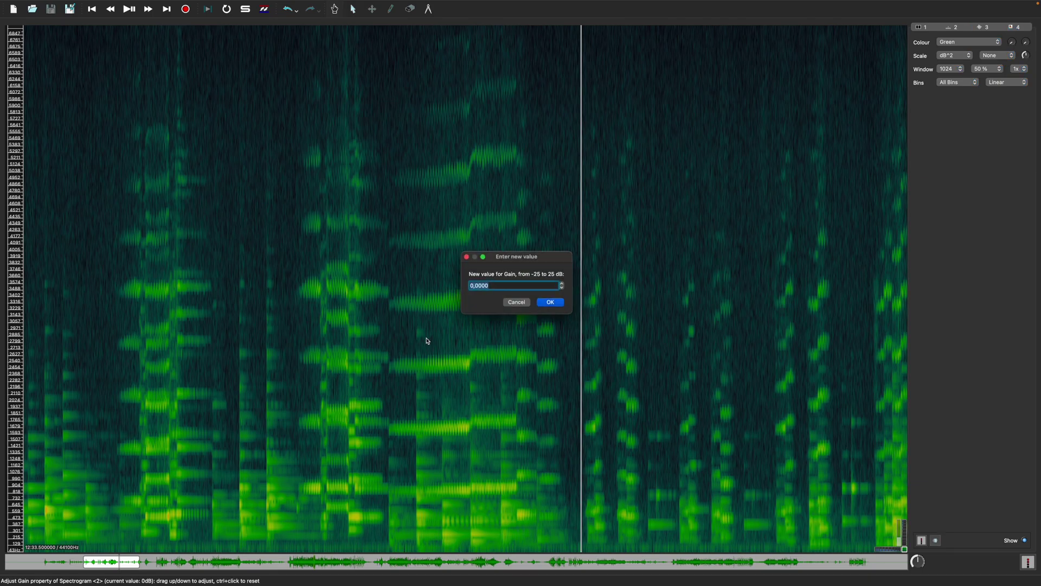
pyautogui.press('Escape')
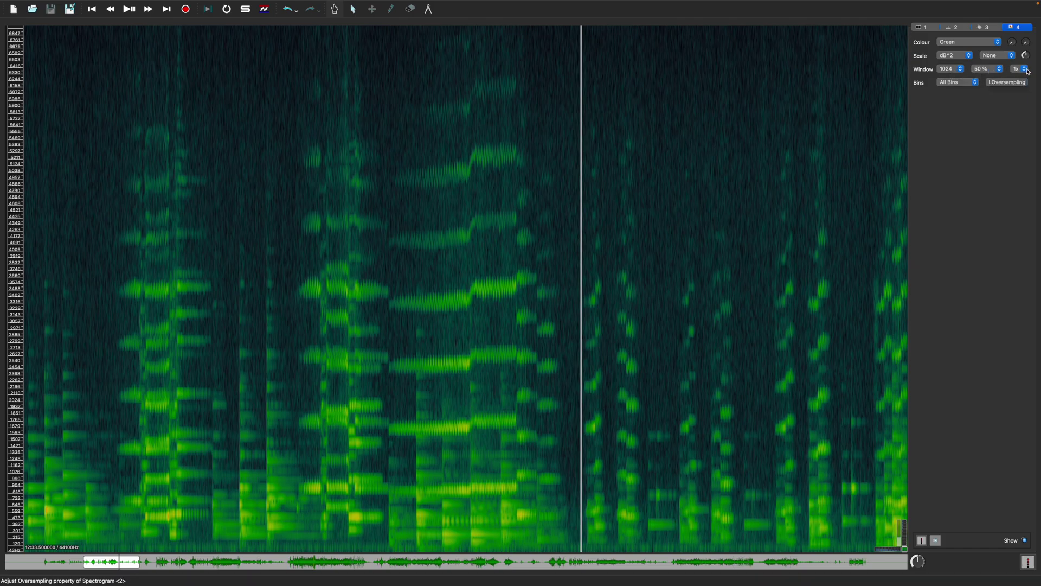
# - Try spectrogram window sizes of 32, 64, 1024, 4096 and 32768 to compare time and frequency resolution
pyautogui.click(957, 73)
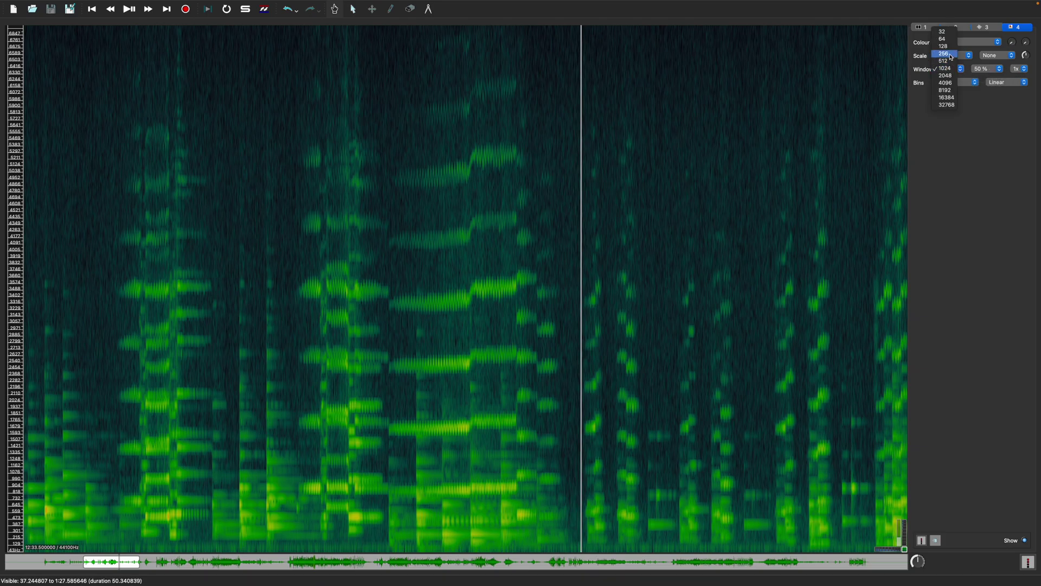
pyautogui.click(946, 32)
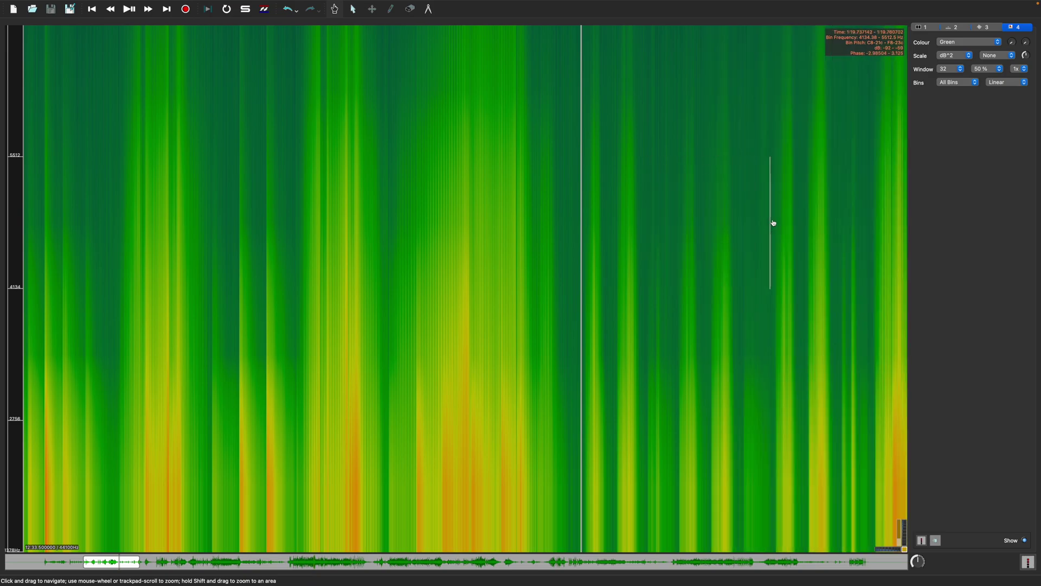
pyautogui.click(943, 74)
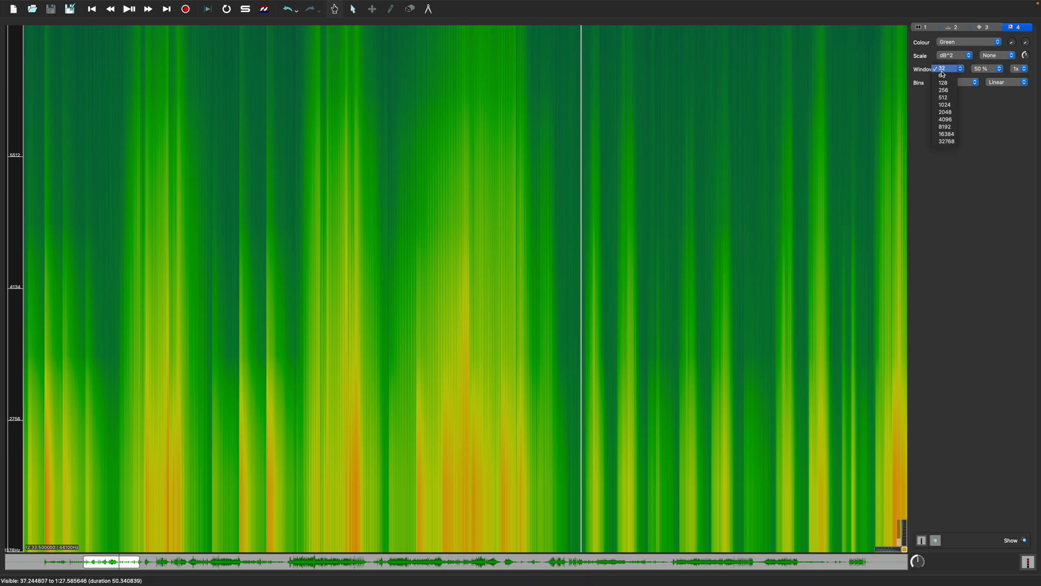
pyautogui.click(942, 77)
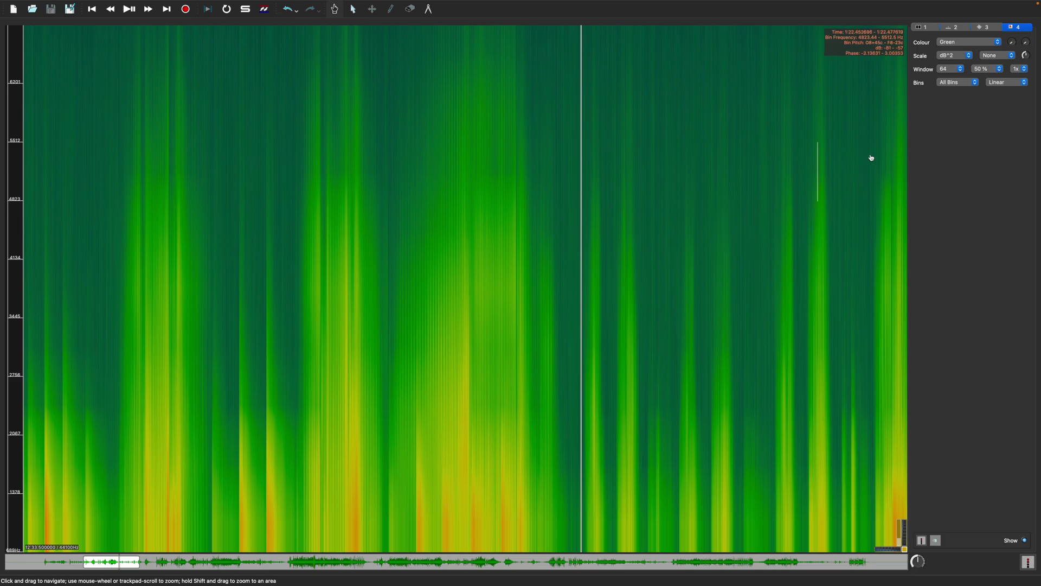
pyautogui.click(942, 69)
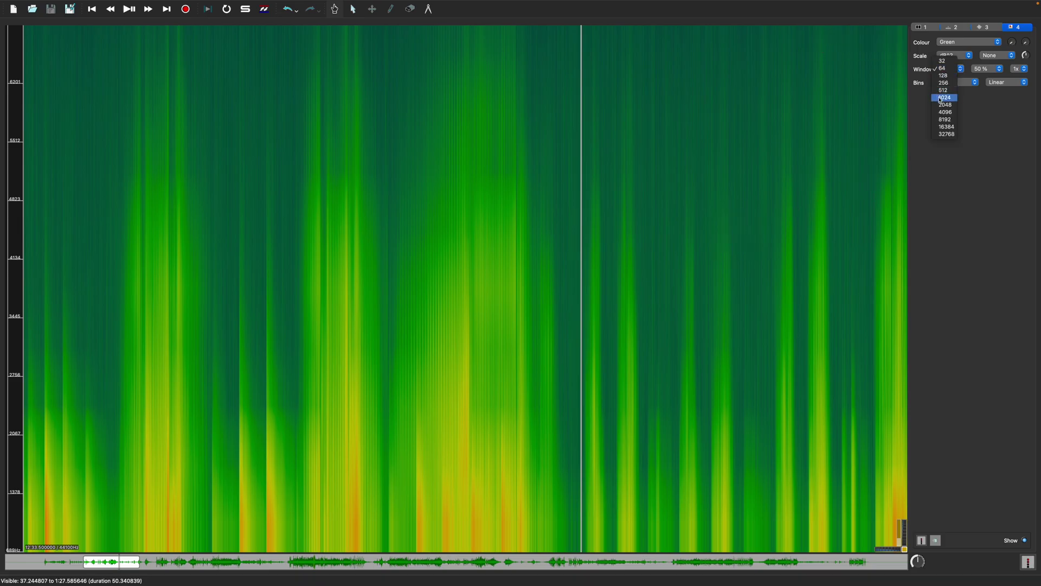
pyautogui.click(944, 97)
pyautogui.click(946, 69)
pyautogui.press('Escape')
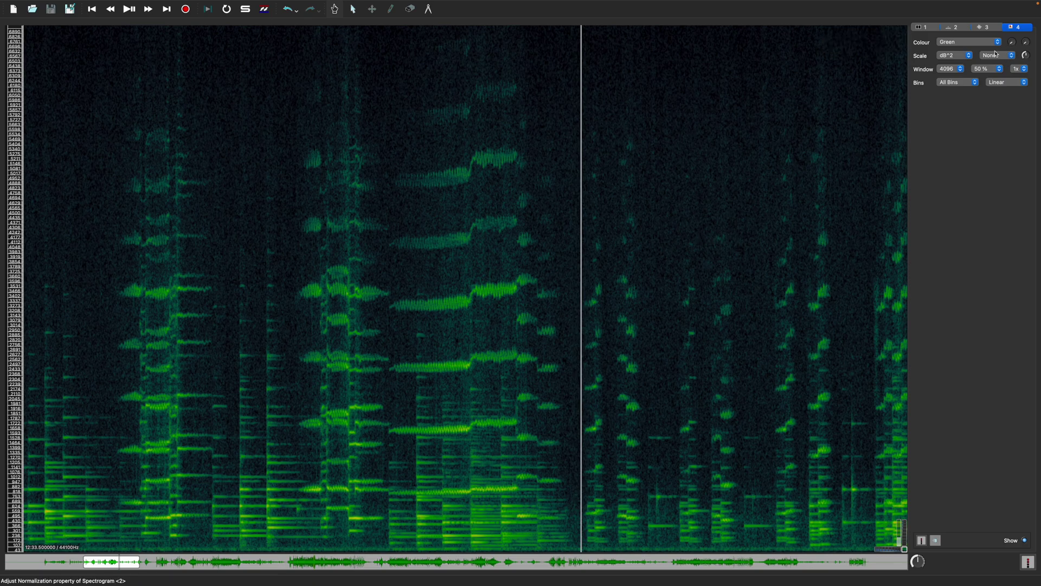
pyautogui.click(959, 69)
pyautogui.click(947, 90)
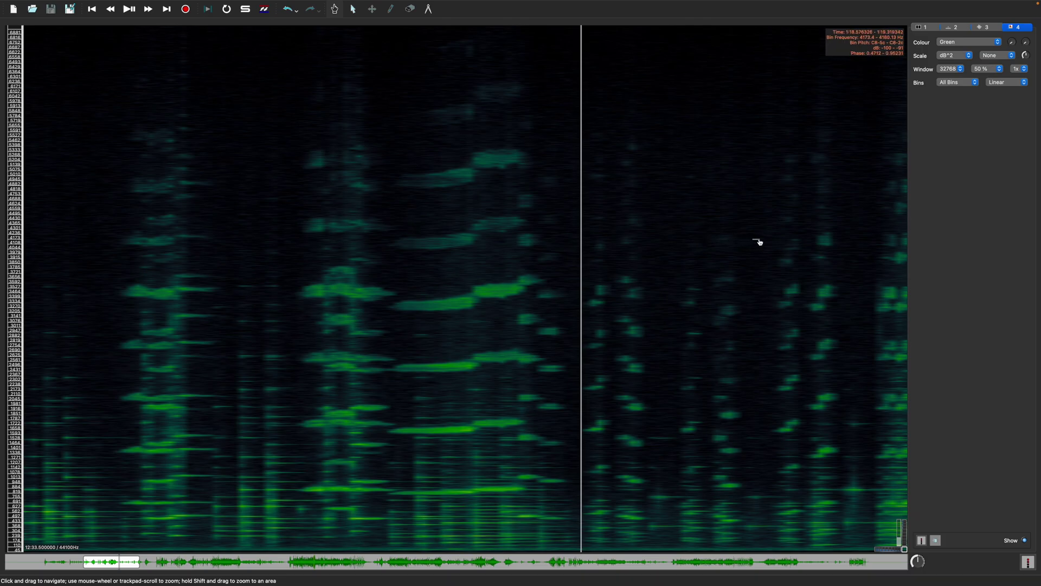
# - Set the spectrogram's window size to 2048 and its window overlap to 93.75 %
pyautogui.click(960, 72)
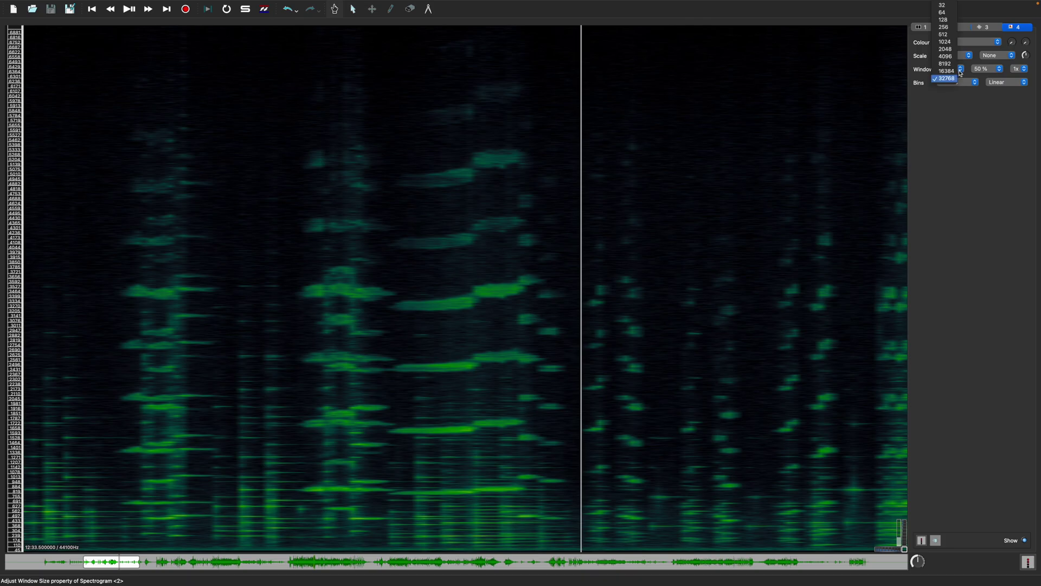
pyautogui.press('Escape')
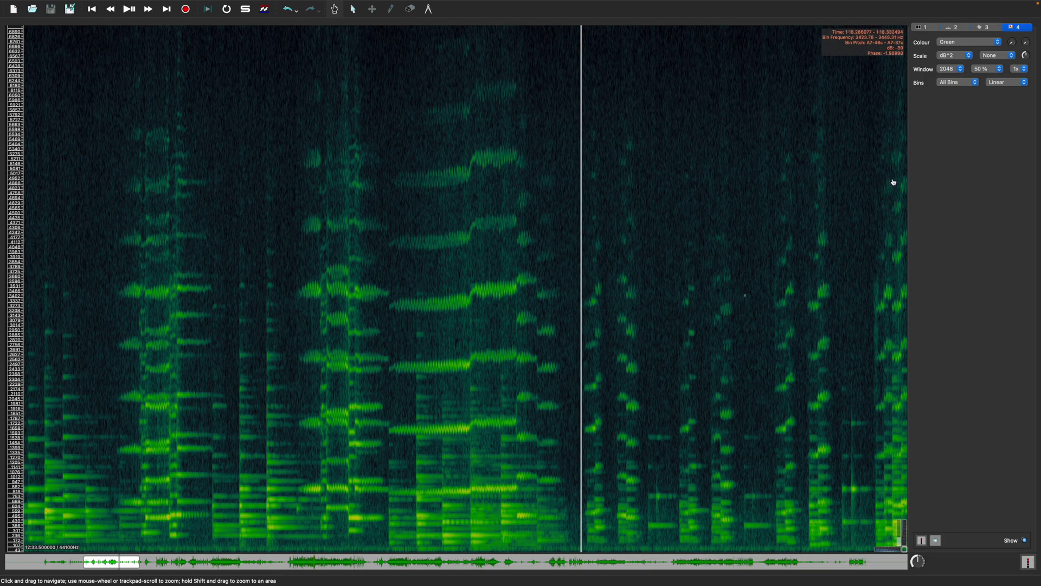
pyautogui.click(987, 69)
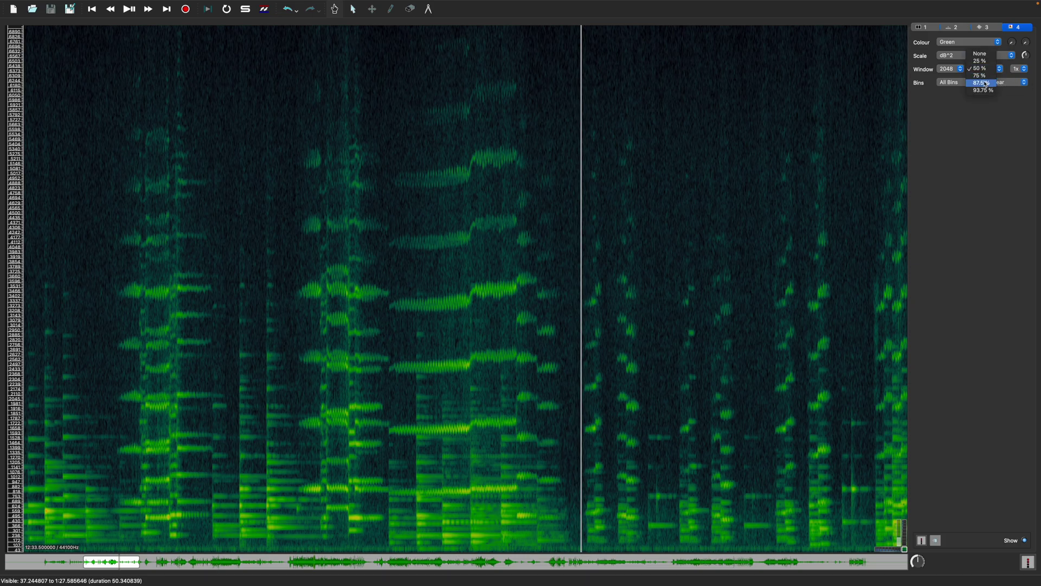
pyautogui.click(982, 95)
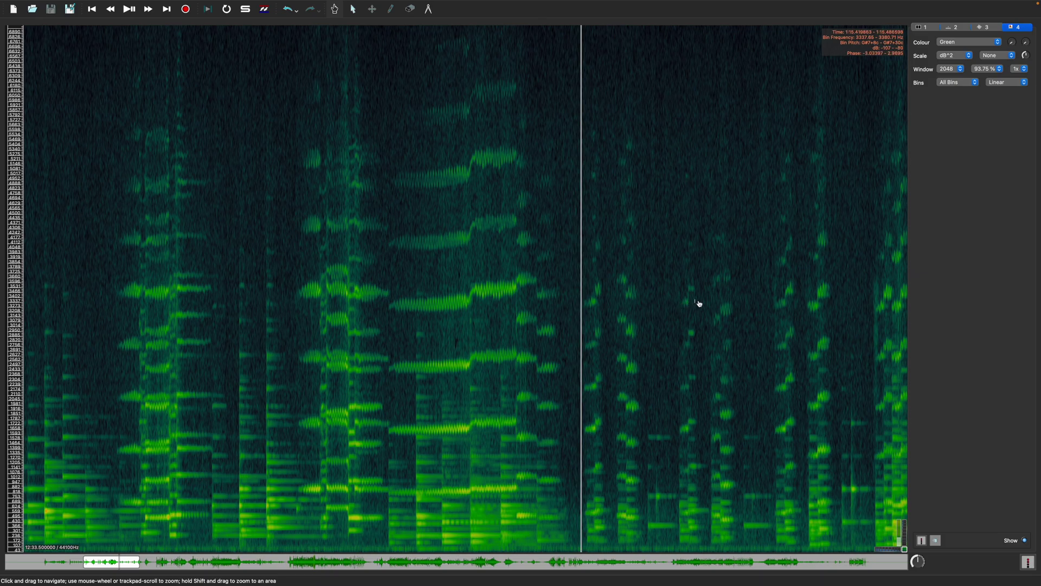
# - Examine the oversampling options available for the spectrogram's window
pyautogui.click(1025, 68)
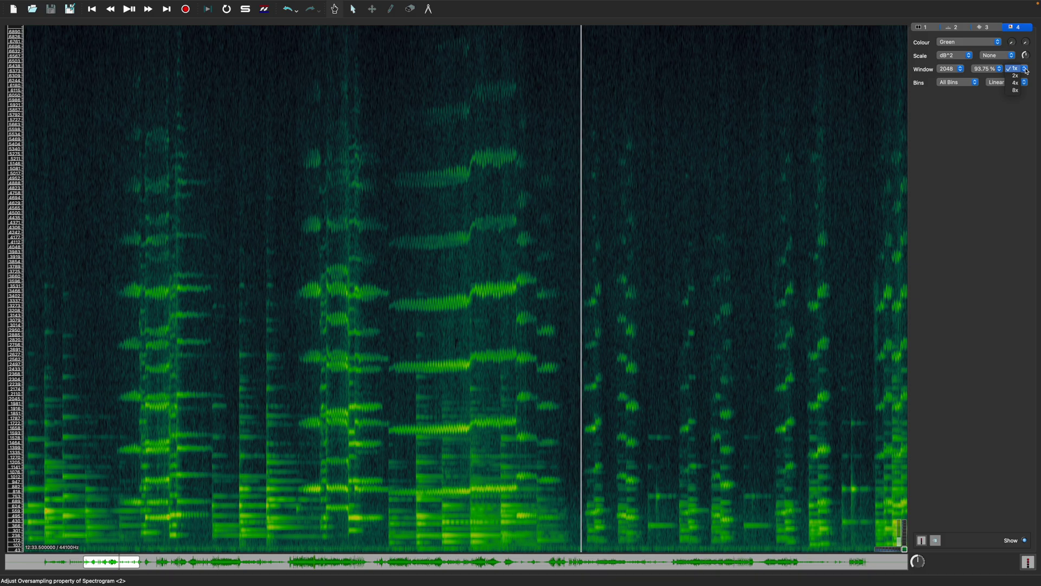
pyautogui.click(1024, 70)
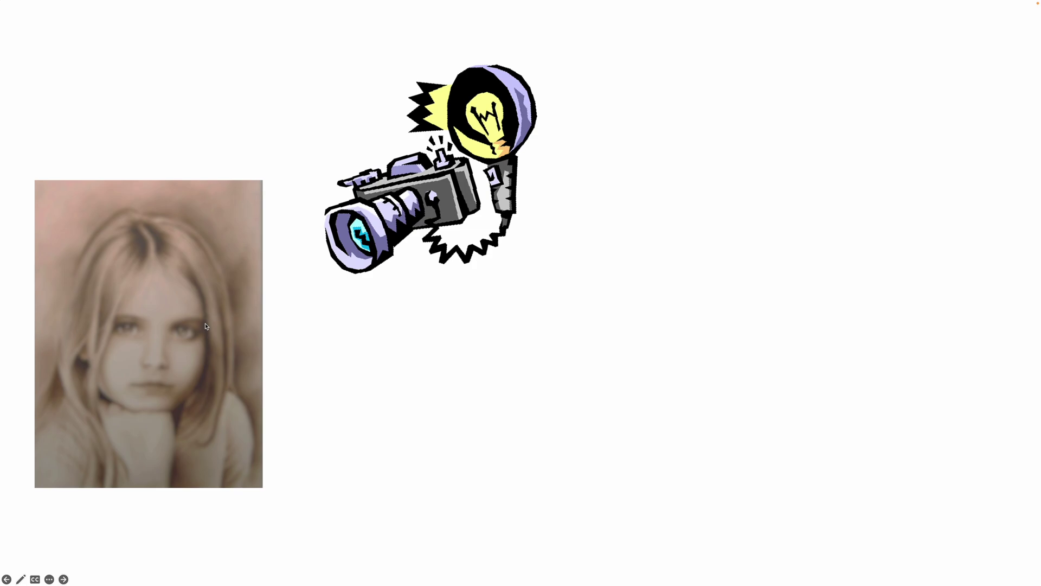
pyautogui.click(699, 257)
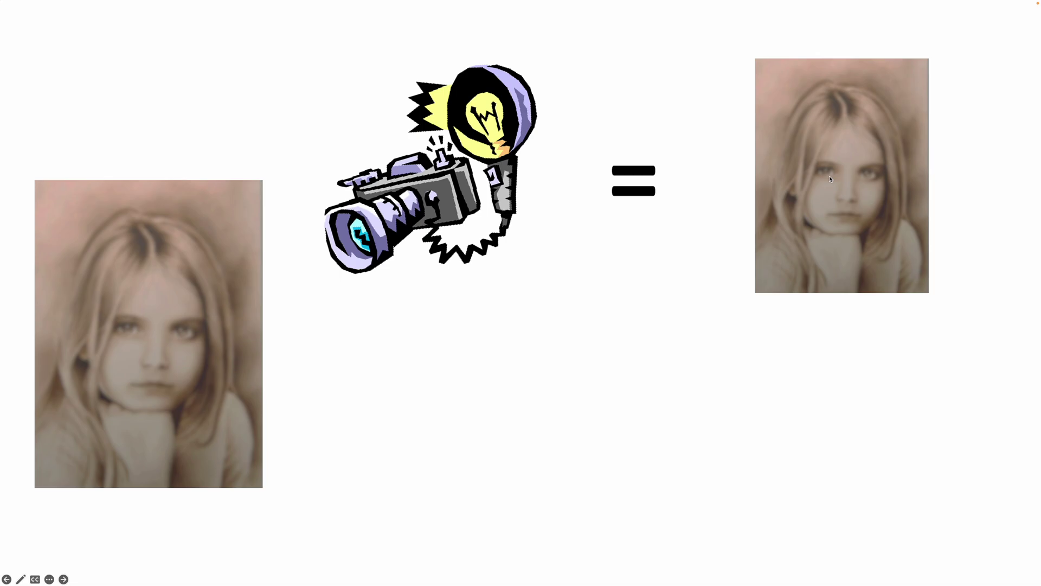
pyautogui.press('Right')
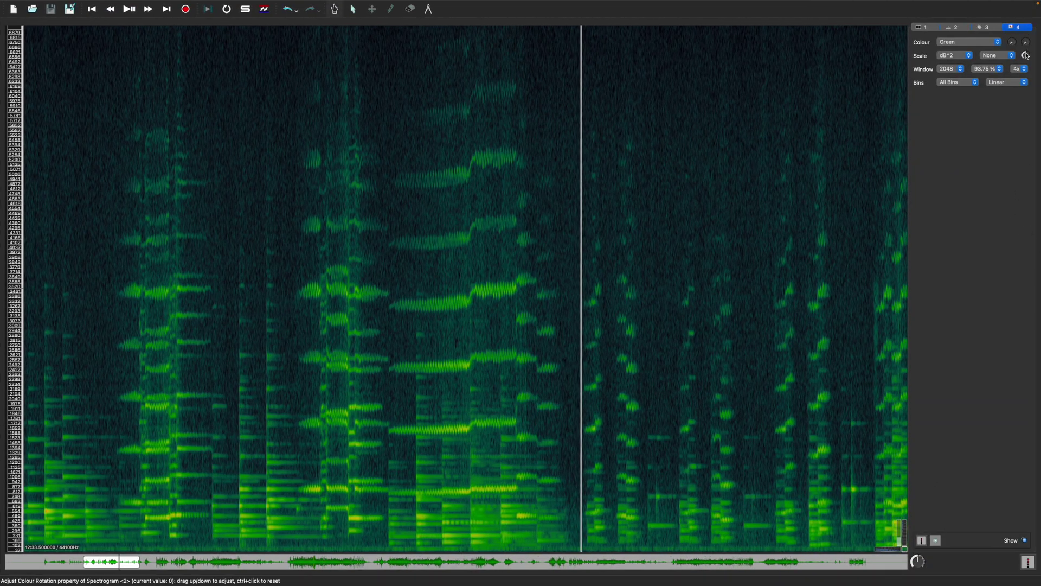
# - Set the spectrogram's oversampling to 1x
pyautogui.click(1023, 69)
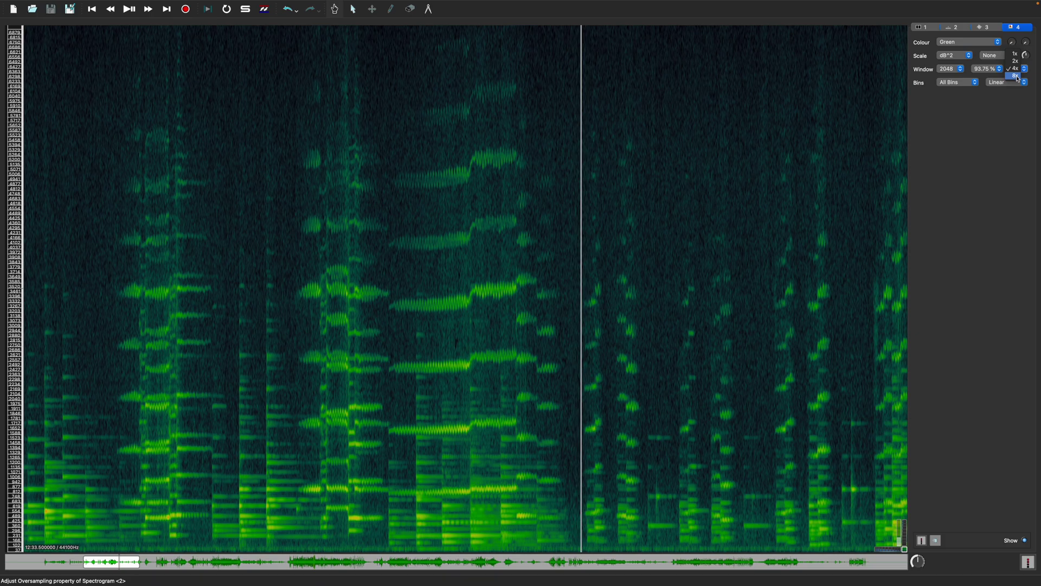
pyautogui.click(1015, 58)
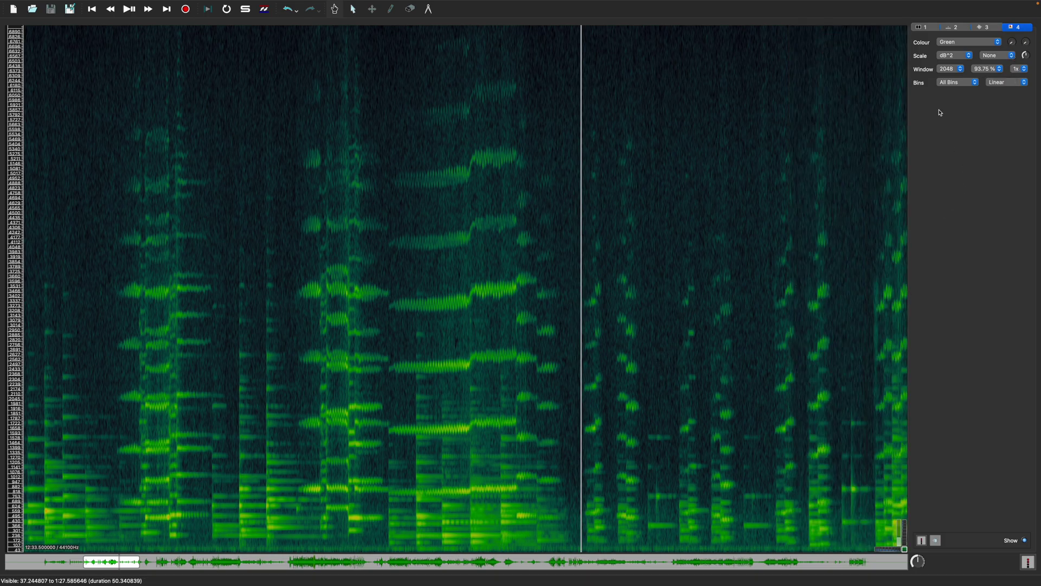
# - Try the Peak Bins and Frequencies bin displays on the spectrogram and restore All Bins
pyautogui.click(952, 82)
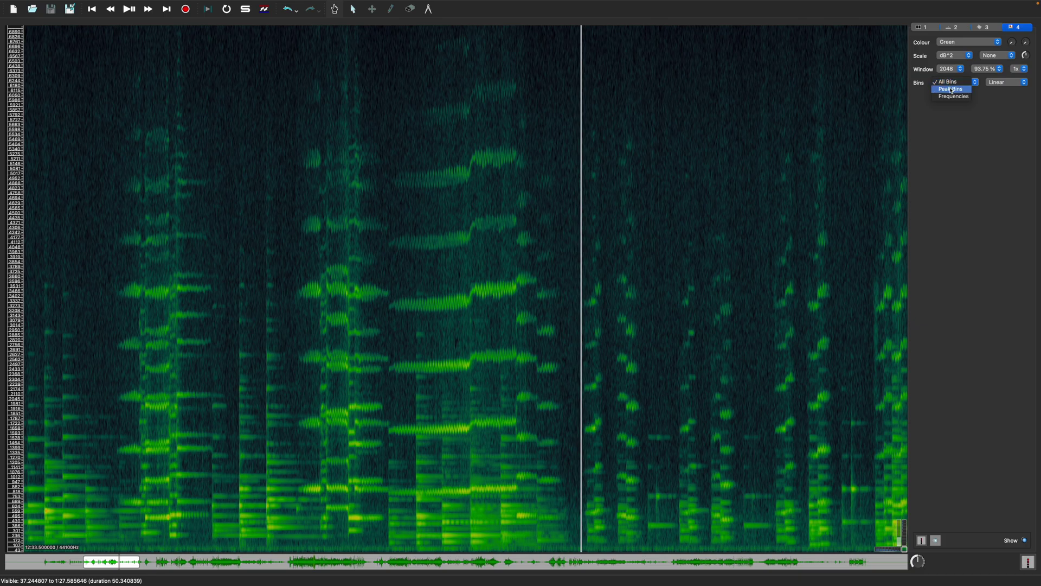
pyautogui.click(951, 90)
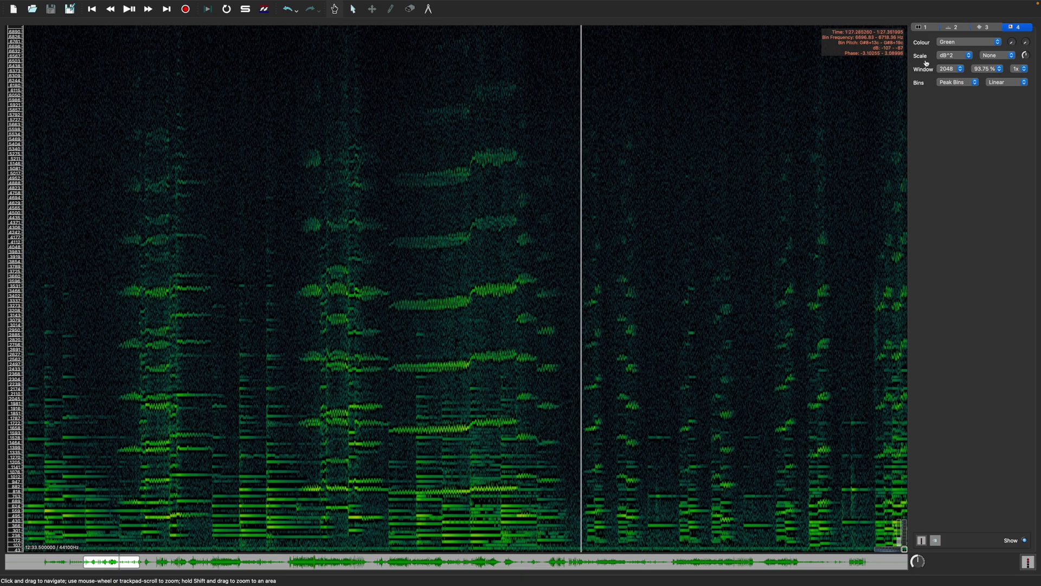
pyautogui.click(946, 82)
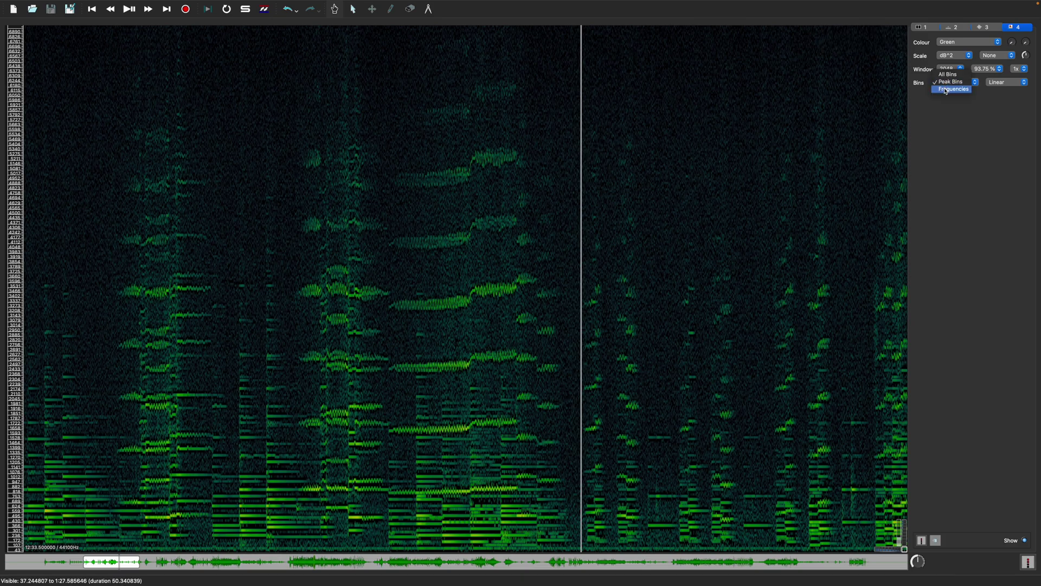
pyautogui.click(945, 90)
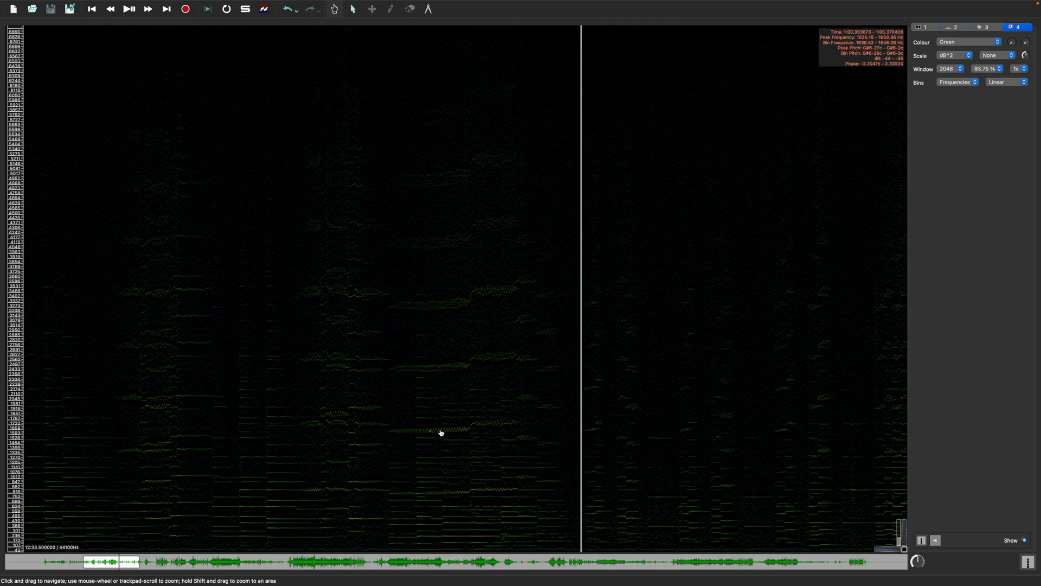
pyautogui.moveTo(462, 430)
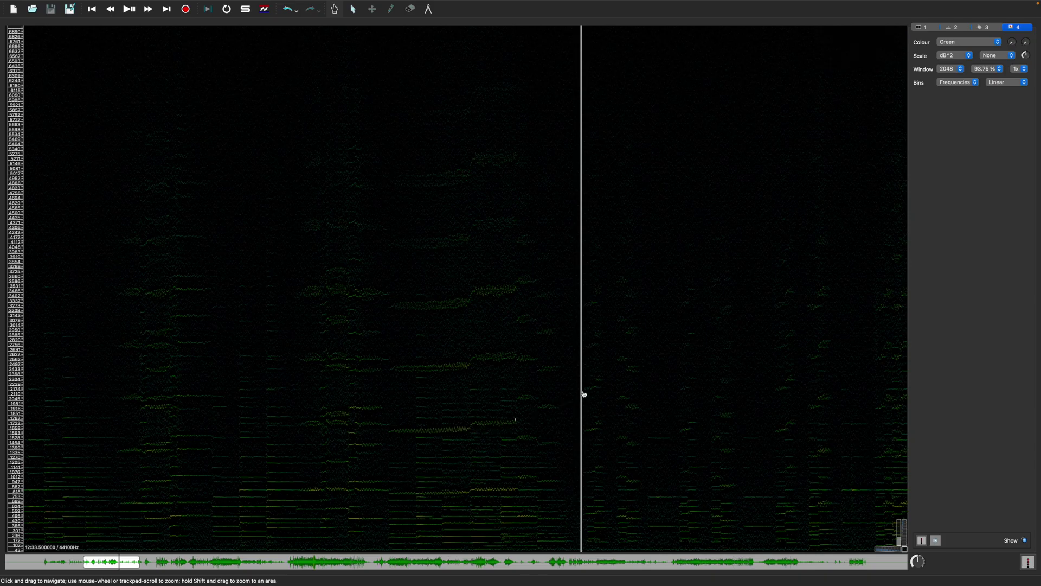
pyautogui.hotkey('ctrl', 'z')
# - Compare the Linear and Log frequency scales on the spectrogram, ending on Log
pyautogui.click(1010, 83)
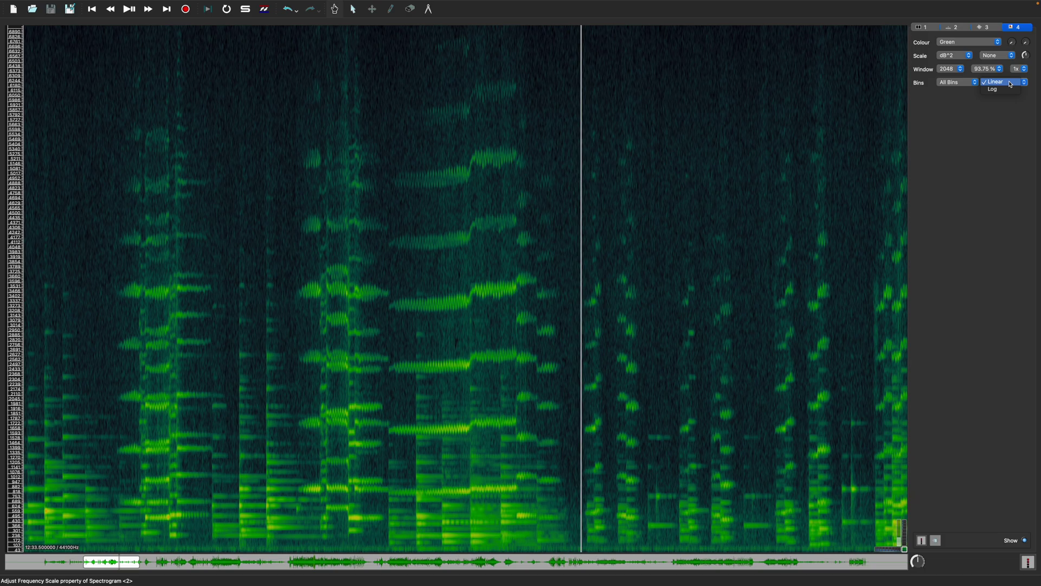
pyautogui.click(1009, 90)
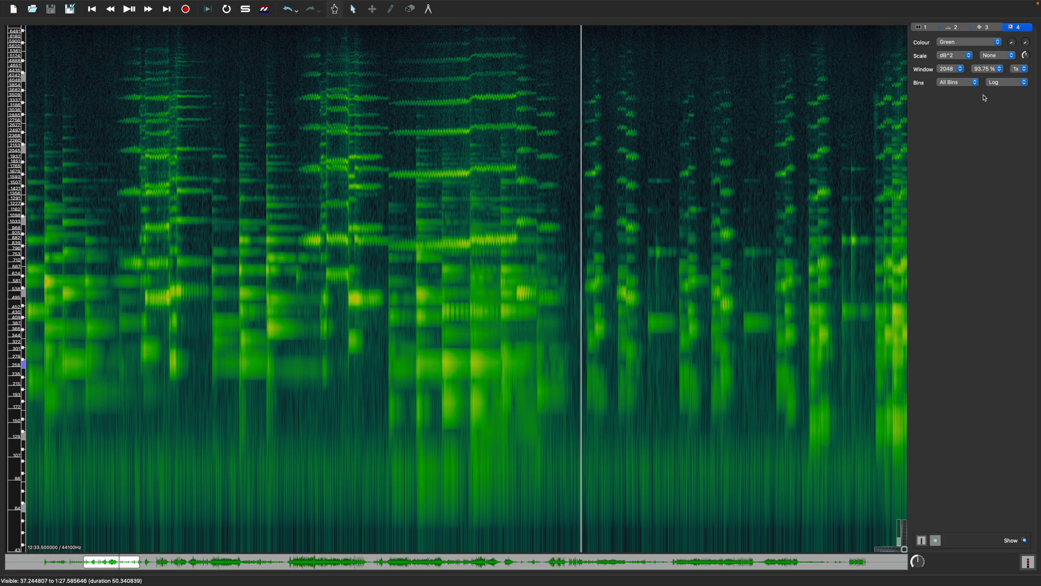
pyautogui.click(999, 85)
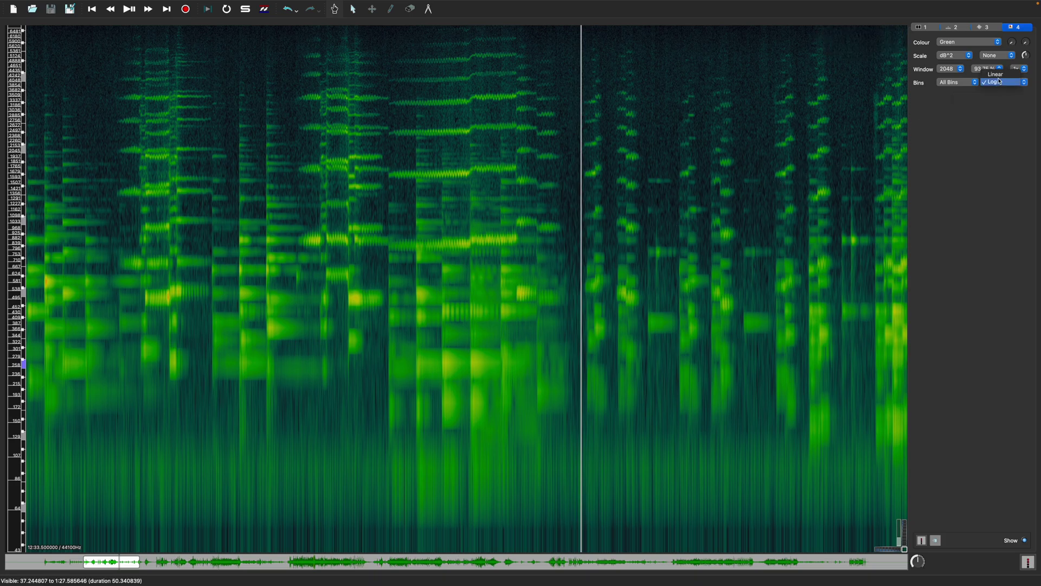
pyautogui.click(997, 75)
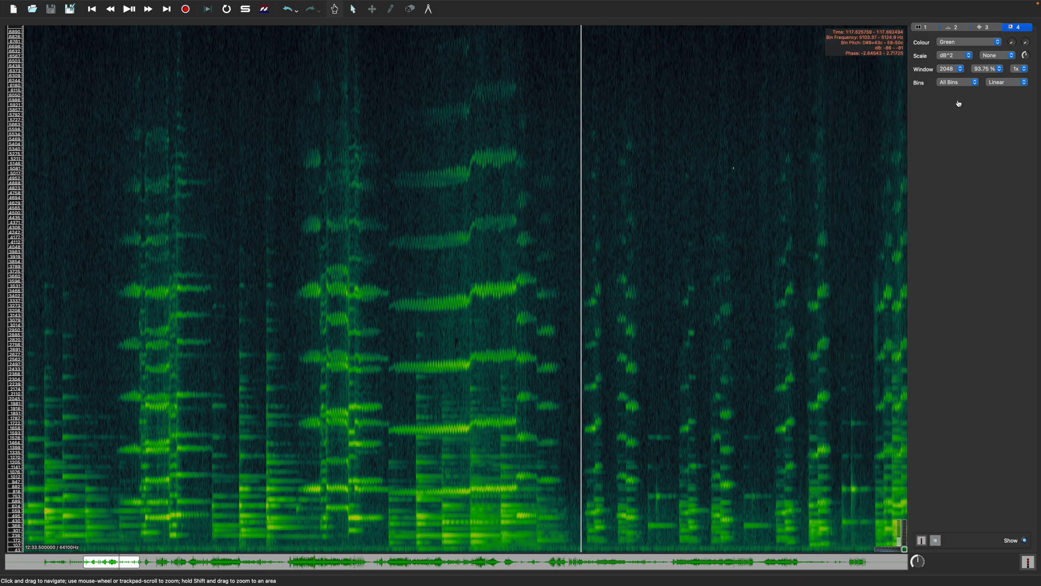
pyautogui.click(997, 82)
pyautogui.click(1001, 90)
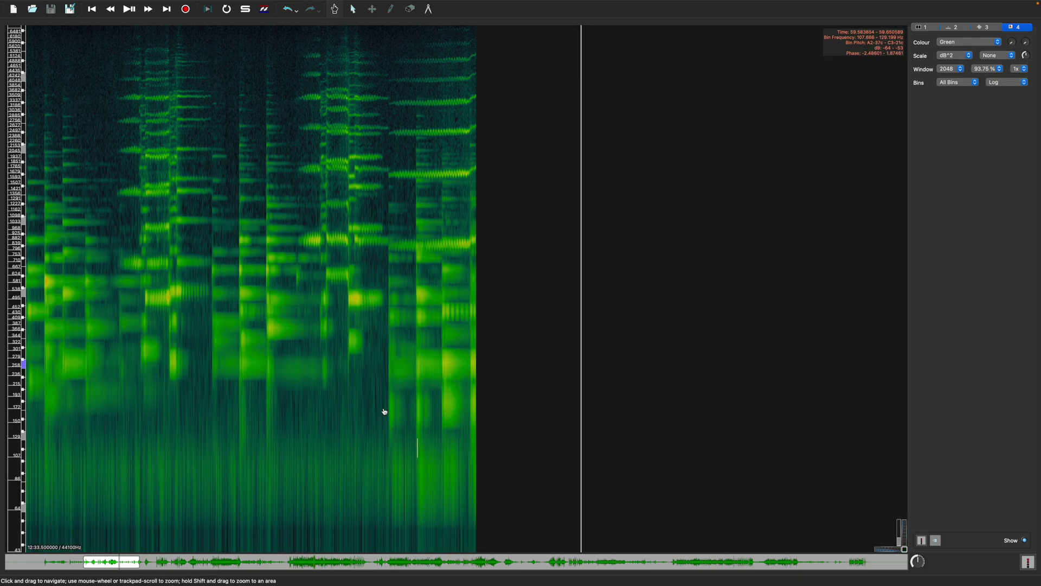
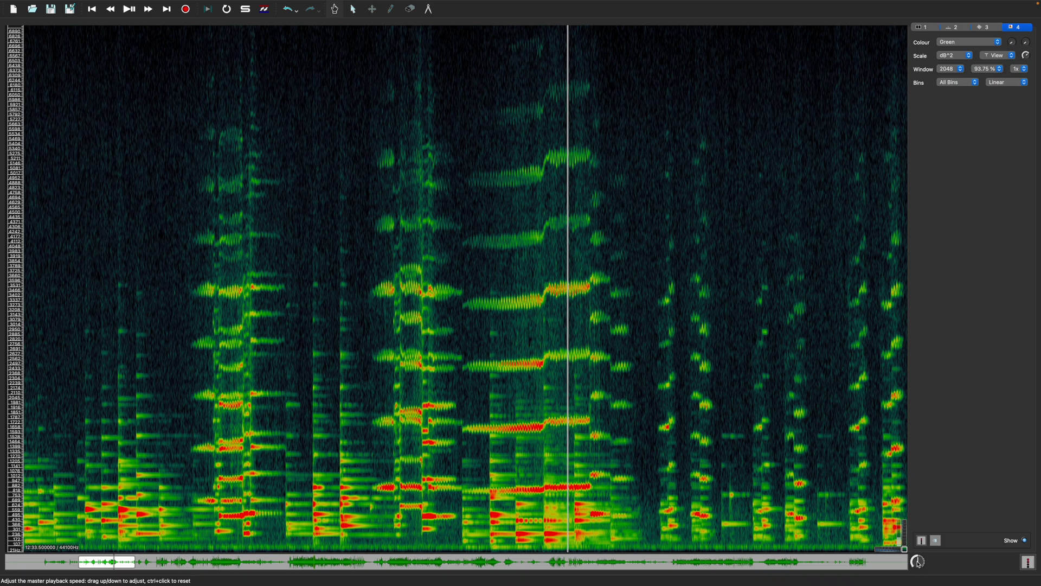
# - Set the master playback speed to 70 and play the recording
pyautogui.write('70')
pyautogui.press('Return')
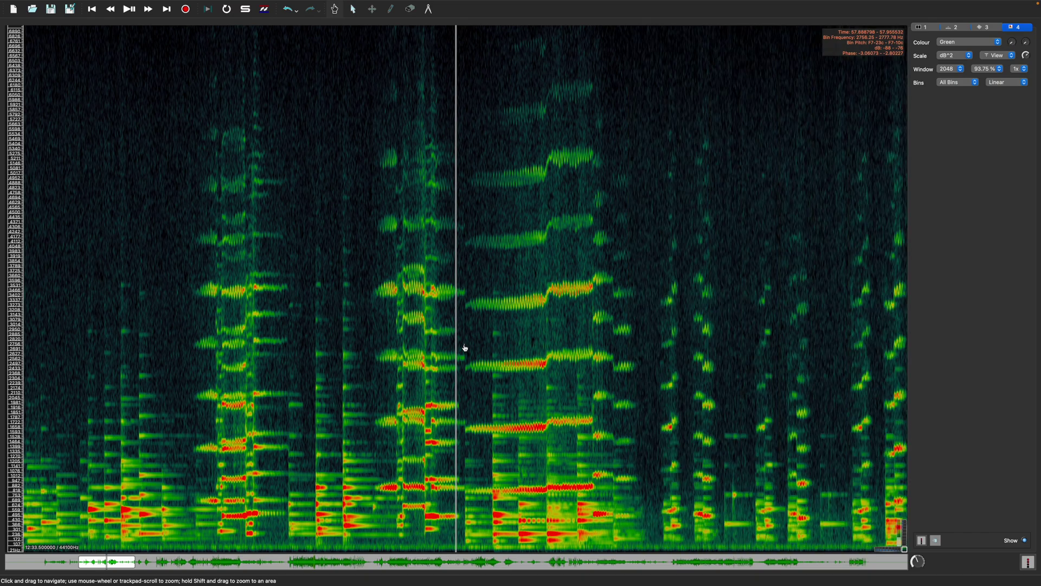
pyautogui.press('space')
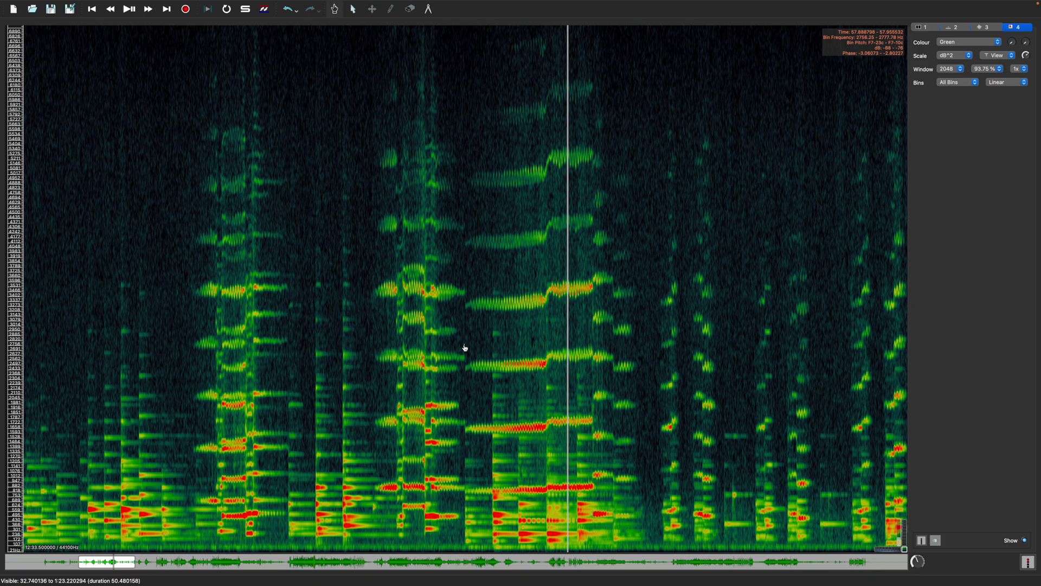
# - Set the spectrogram's vertical display range from about 3000 Hz to 3800 Hz
pyautogui.doubleClick(898, 540)
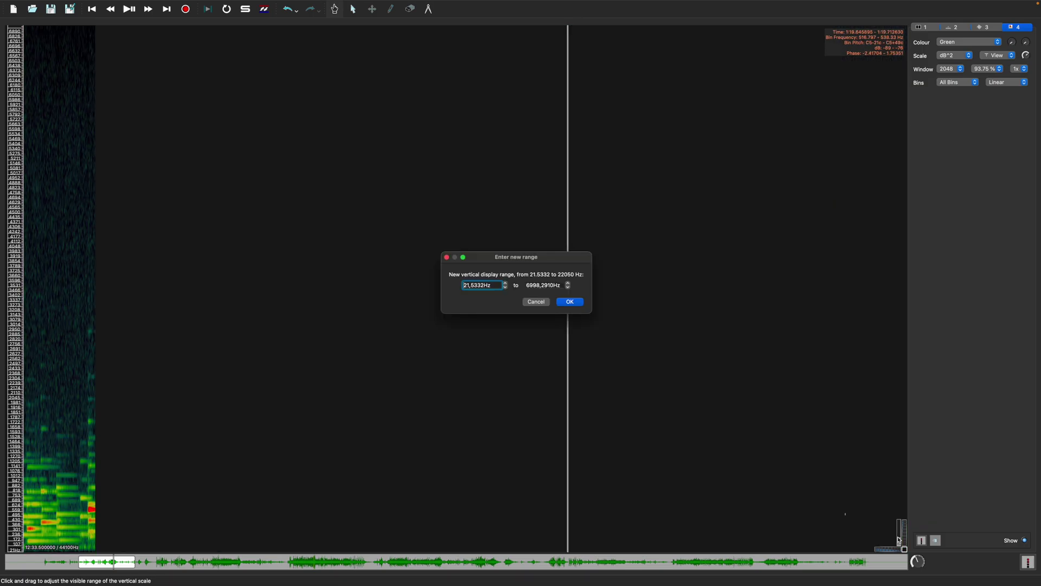
pyautogui.doubleClick(468, 284)
pyautogui.write('3000,5332')
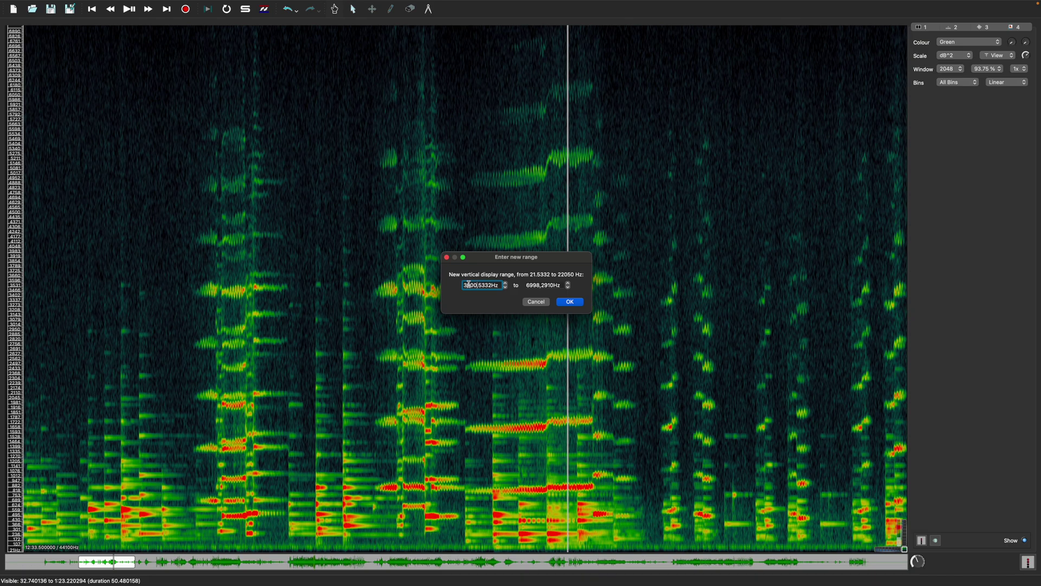
pyautogui.press('Tab')
pyautogui.write('3800')
pyautogui.press('Return')
# - Try the Frequencies bin display on the enlarged vibrato passage and restore All Bins
pyautogui.click(949, 83)
pyautogui.click(946, 99)
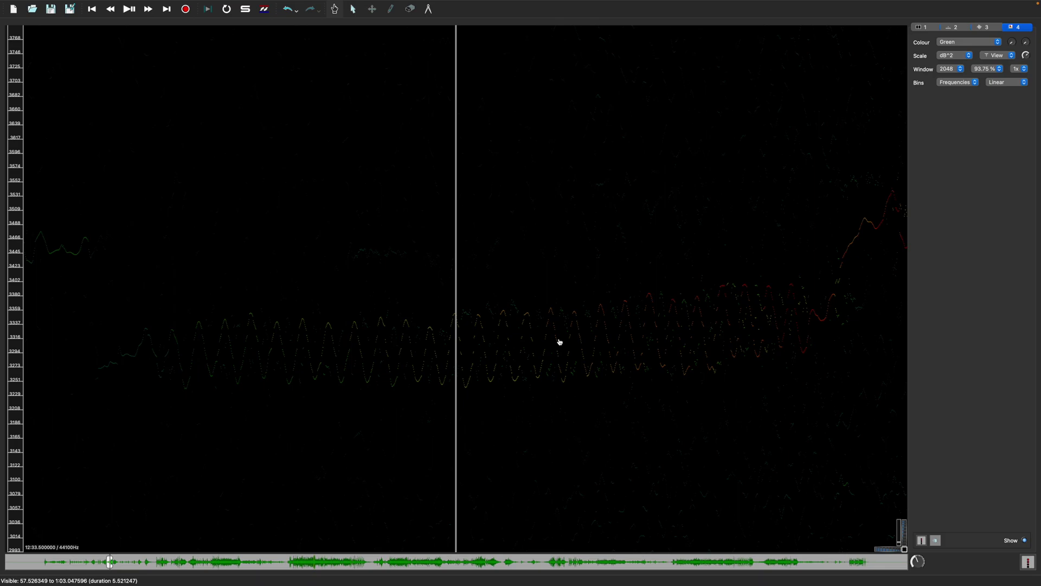
pyautogui.click(956, 82)
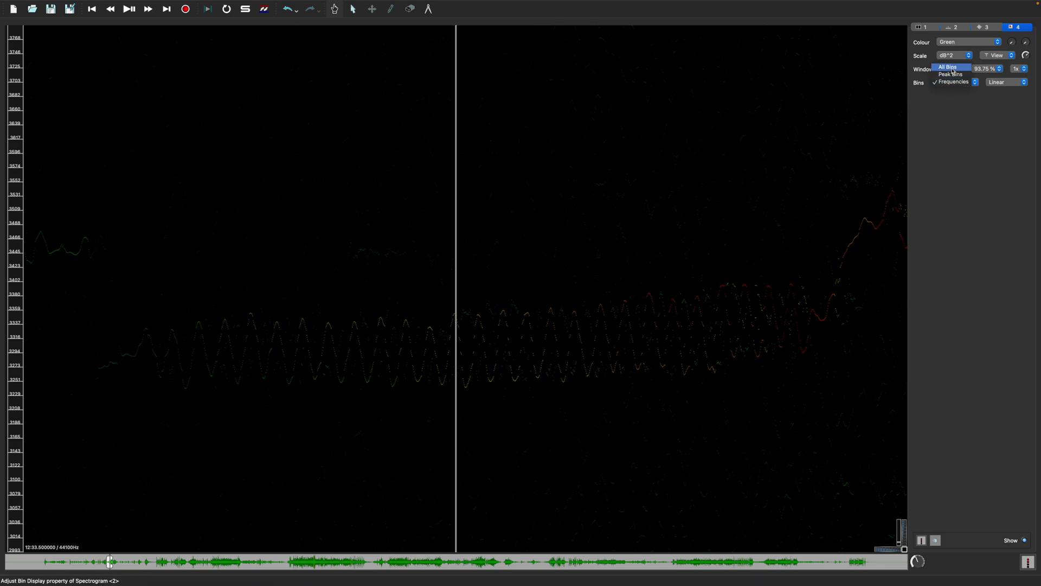
pyautogui.click(952, 67)
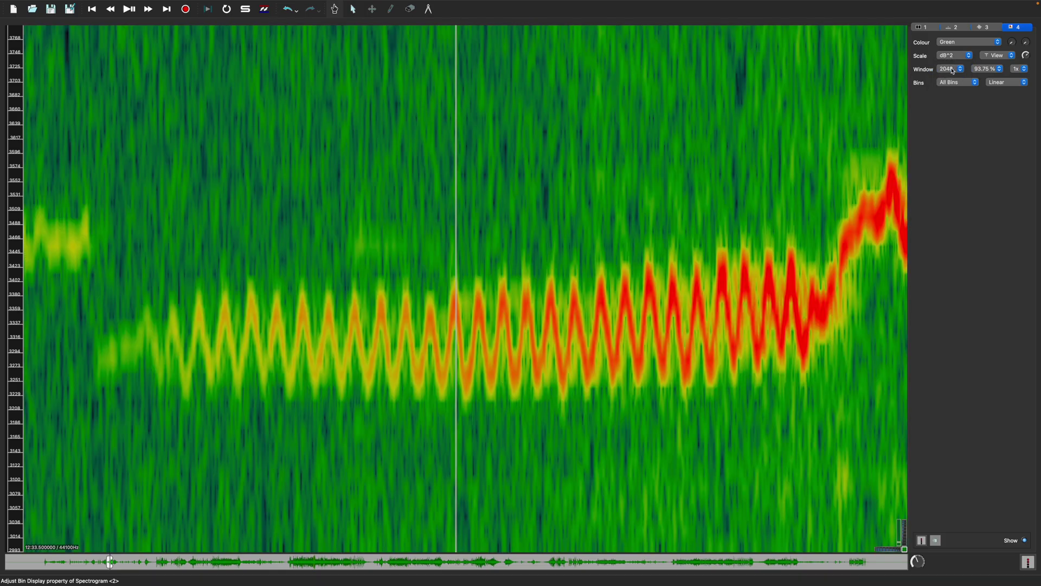
# - Try small window sizes on the vibrato passage, starting at 256 and stepping up to 1024
pyautogui.click(952, 69)
pyautogui.click(945, 46)
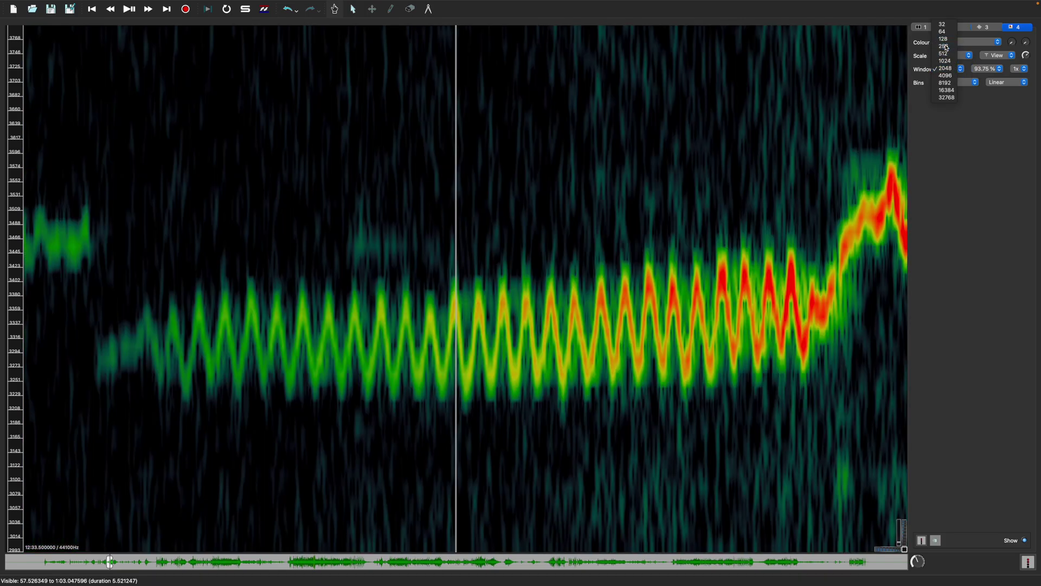
pyautogui.click(947, 70)
pyautogui.click(946, 75)
pyautogui.click(947, 69)
pyautogui.click(946, 76)
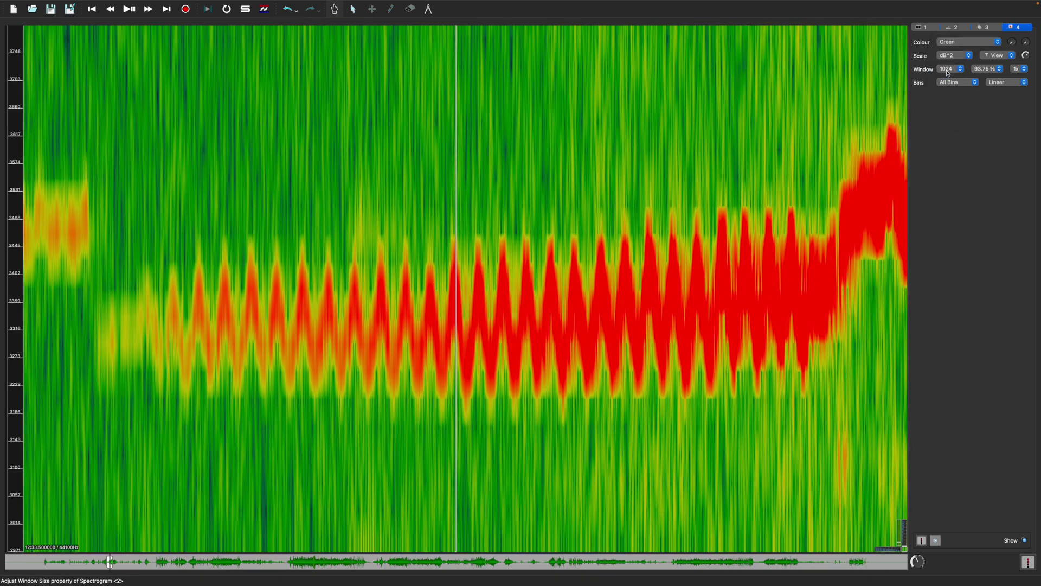
# - Increase the spectrogram's window size in steps through 4096, 8192 and 16384 to 32768 to compare the vibrato's shape
pyautogui.click(947, 70)
pyautogui.click(947, 73)
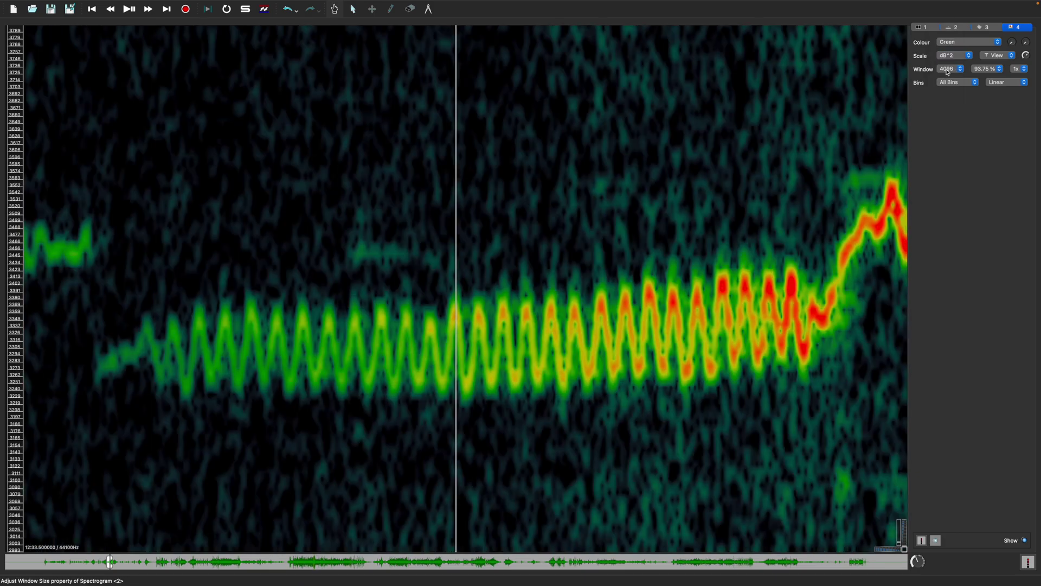
pyautogui.click(947, 70)
pyautogui.click(947, 75)
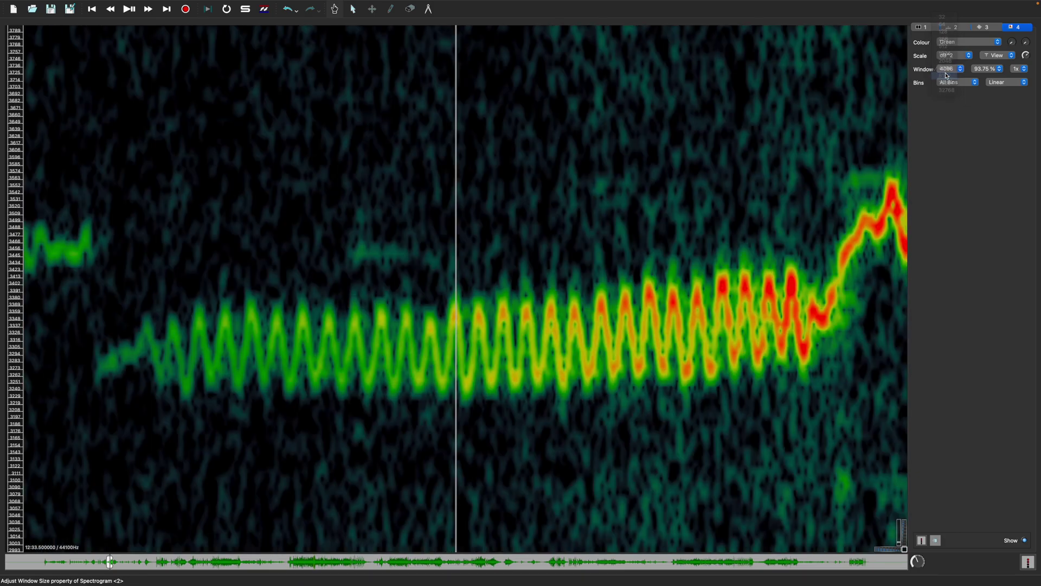
pyautogui.click(946, 73)
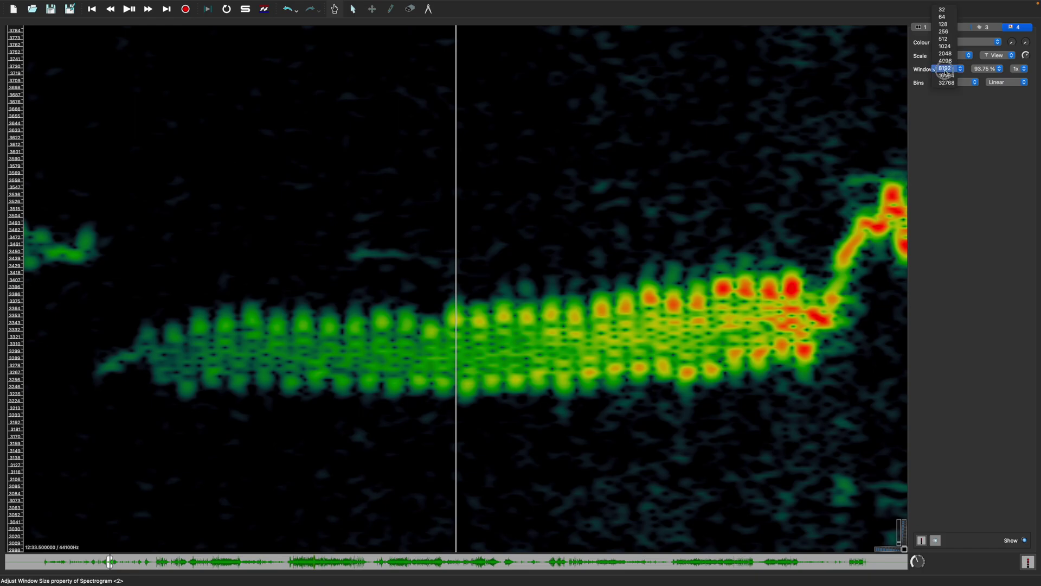
pyautogui.click(945, 75)
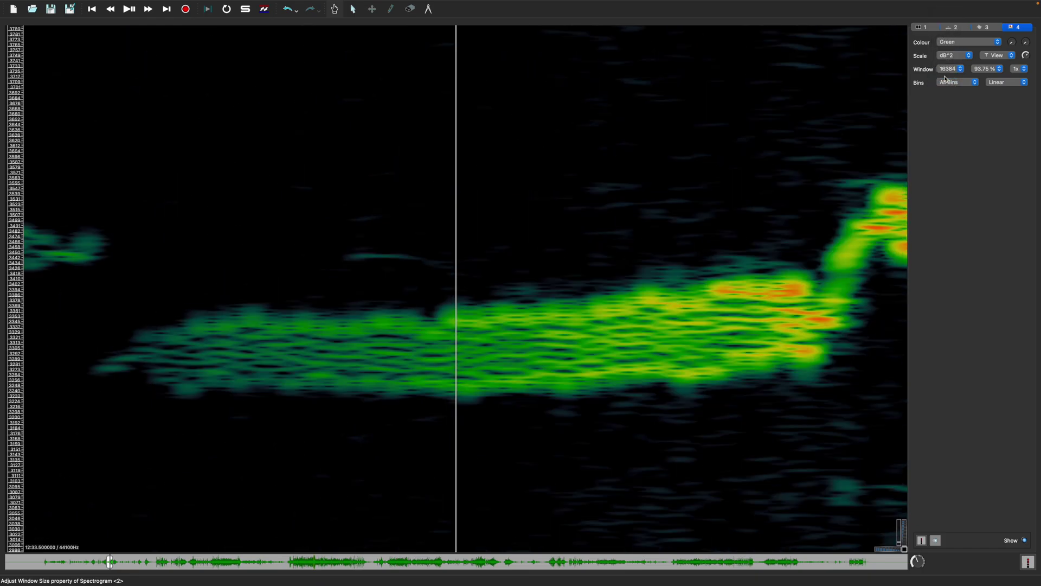
pyautogui.click(946, 81)
pyautogui.click(945, 81)
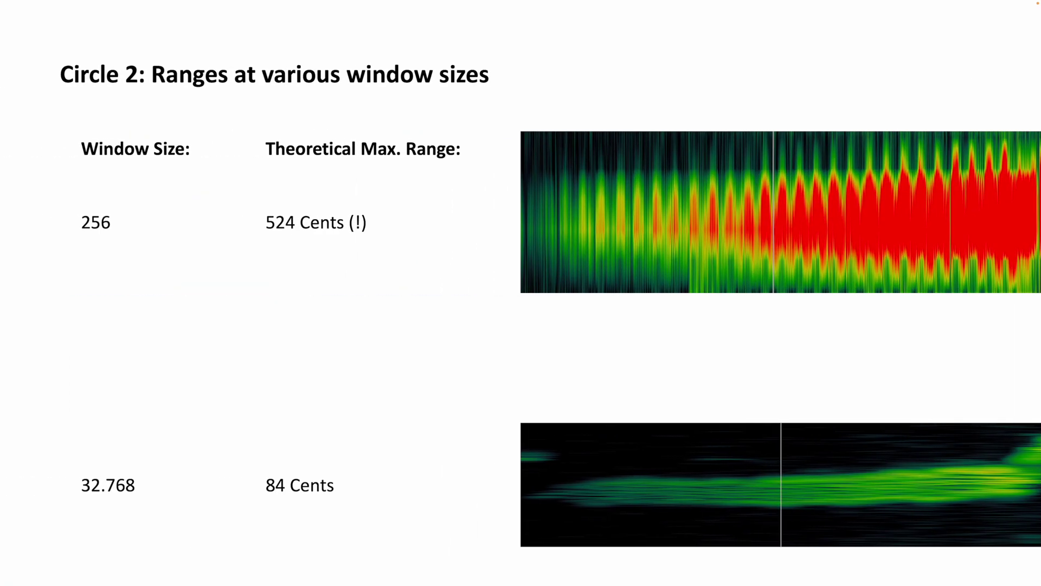